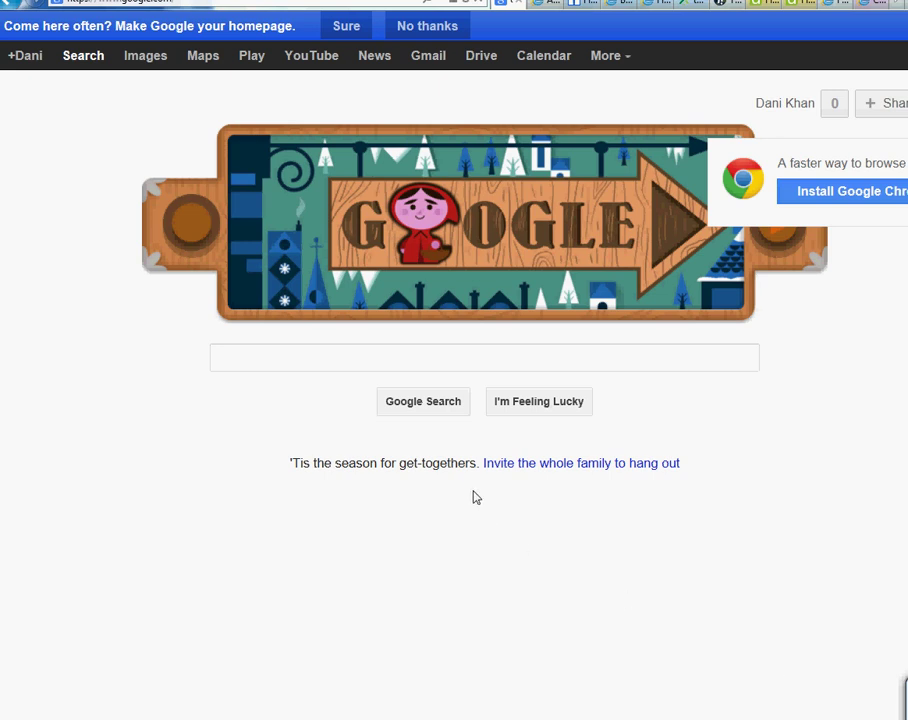
Enter the Google query 'service now demo', fixing the misspelling along the way.
left_click(330, 362)
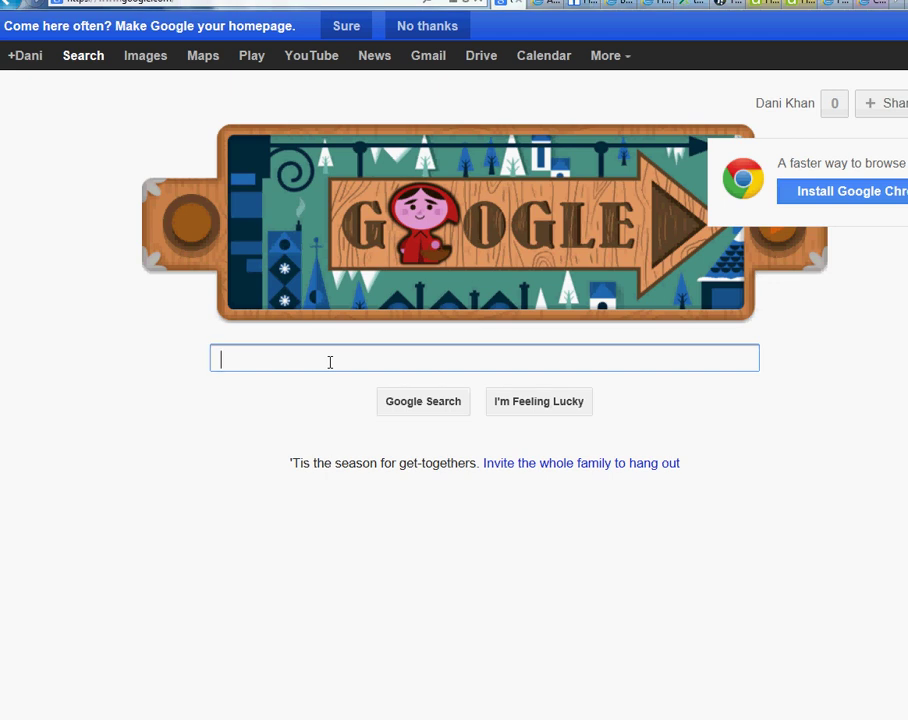
type("ser")
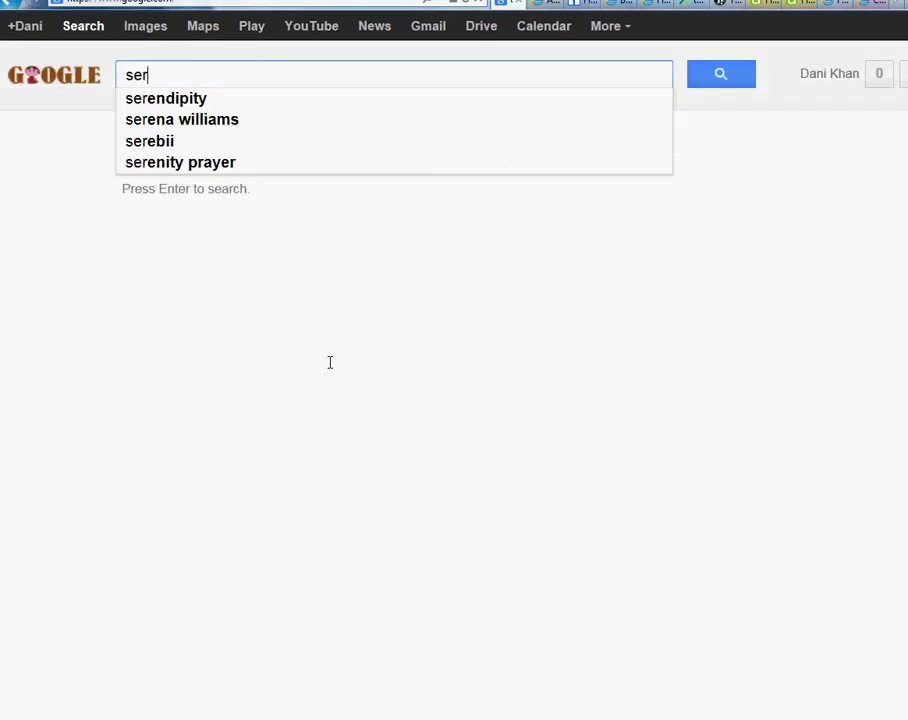
type("ice")
key("BackSpace")
key("BackSpace")
key("BackSpace")
type("i")
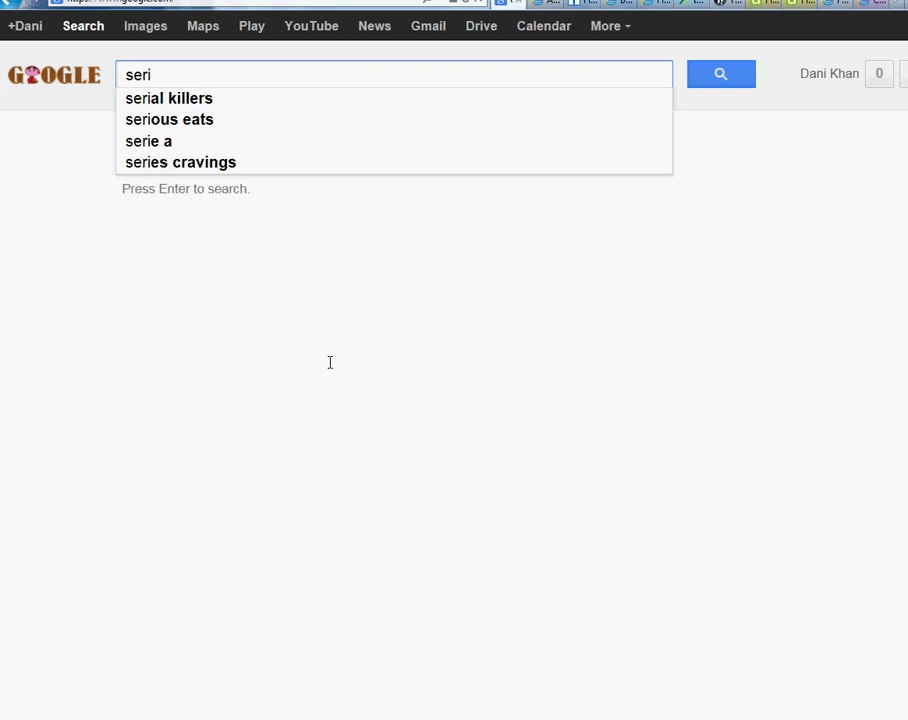
key("BackSpace")
type("vice ")
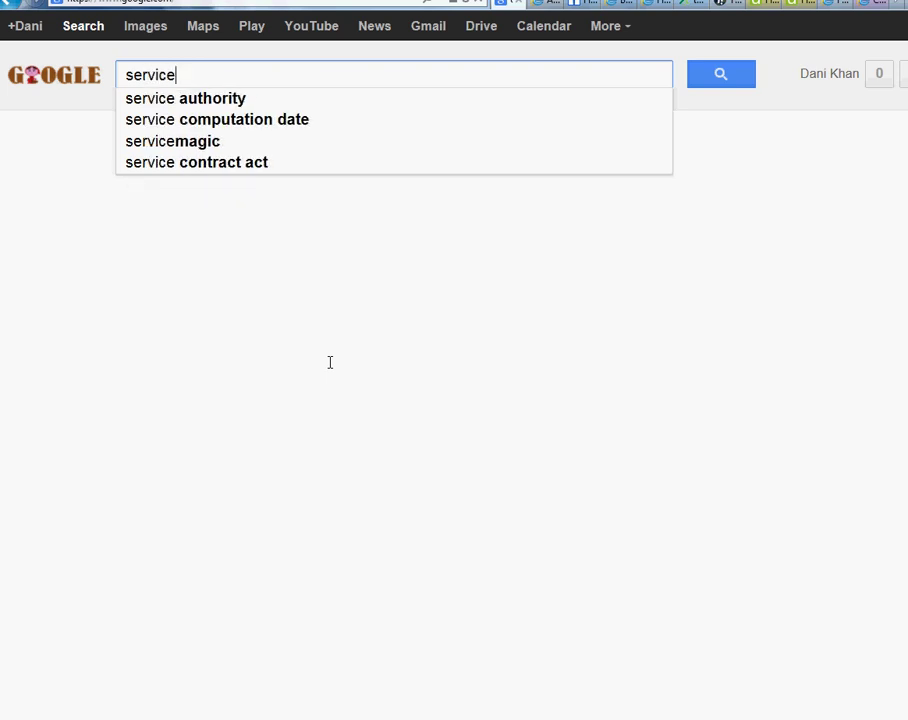
type("now demo")
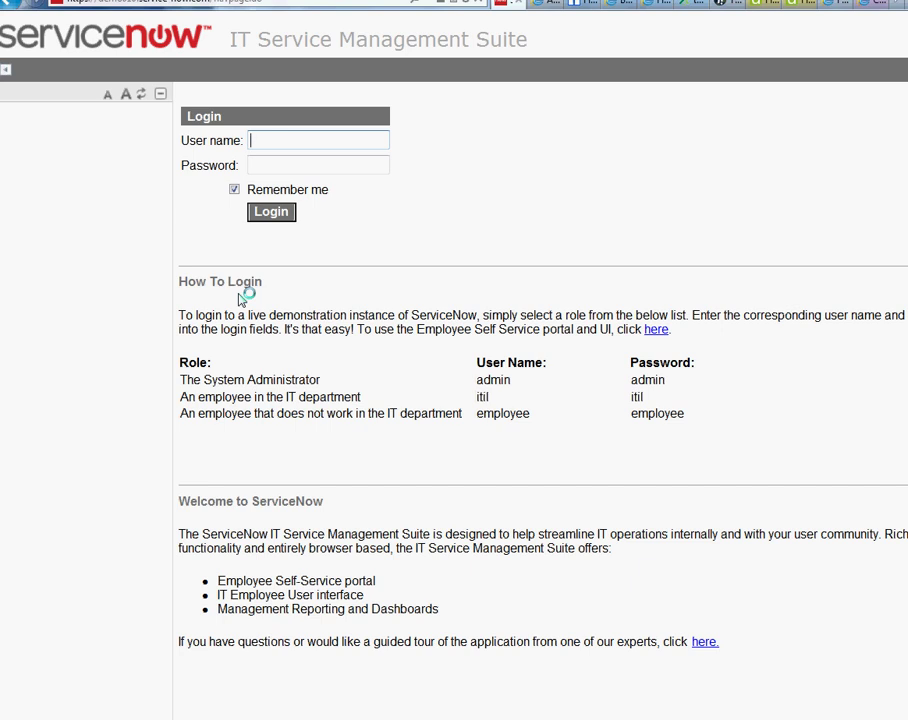
Highlight the administrator and IT employee rows in the How To Login credentials table.
mouse_move(181, 379)
left_mouse_down()
mouse_move(669, 385)
mouse_move(302, 380)
mouse_move(184, 395)
left_mouse_up()
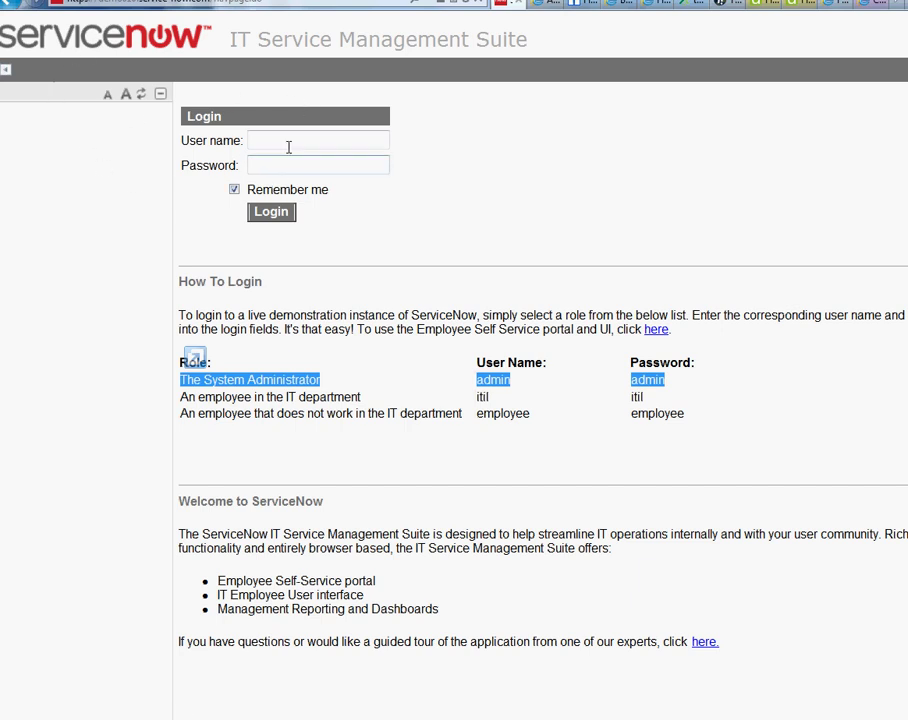
left_click(277, 388)
left_click_drag(180, 385, 670, 392)
left_click(668, 393)
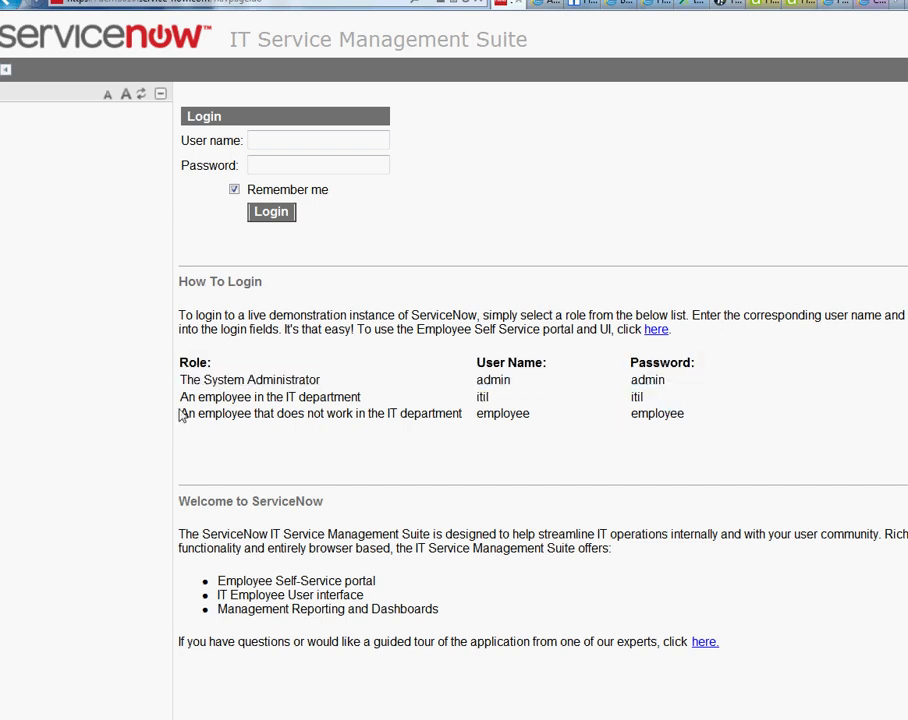
left_click_drag(181, 400, 488, 399)
left_click(685, 411)
Sign in with user name 'employee' and the demo account's password.
left_click(262, 144)
type("em")
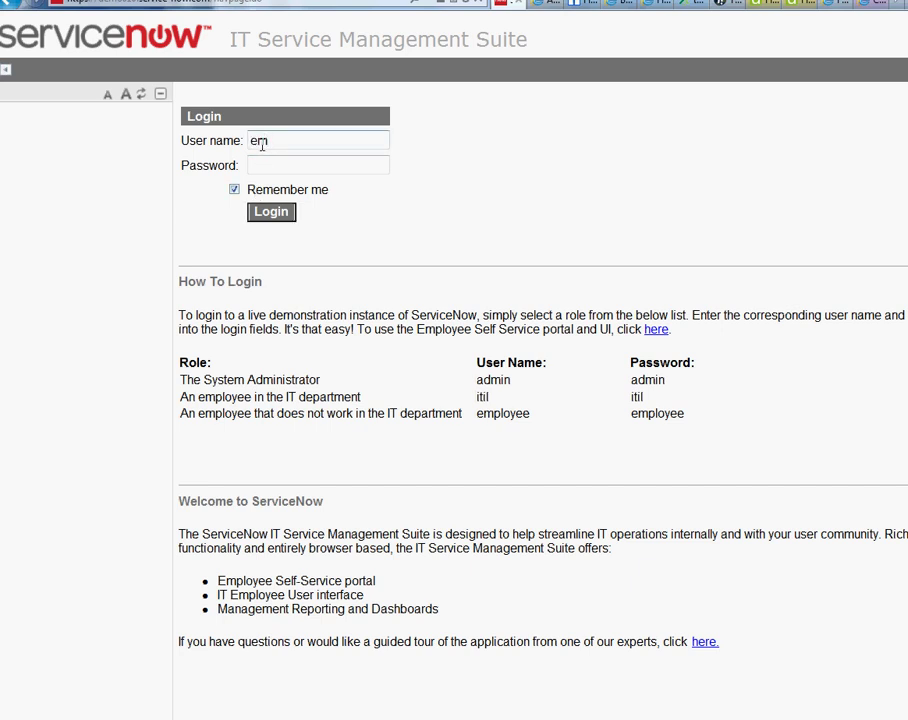
type("ployee")
key("Tab")
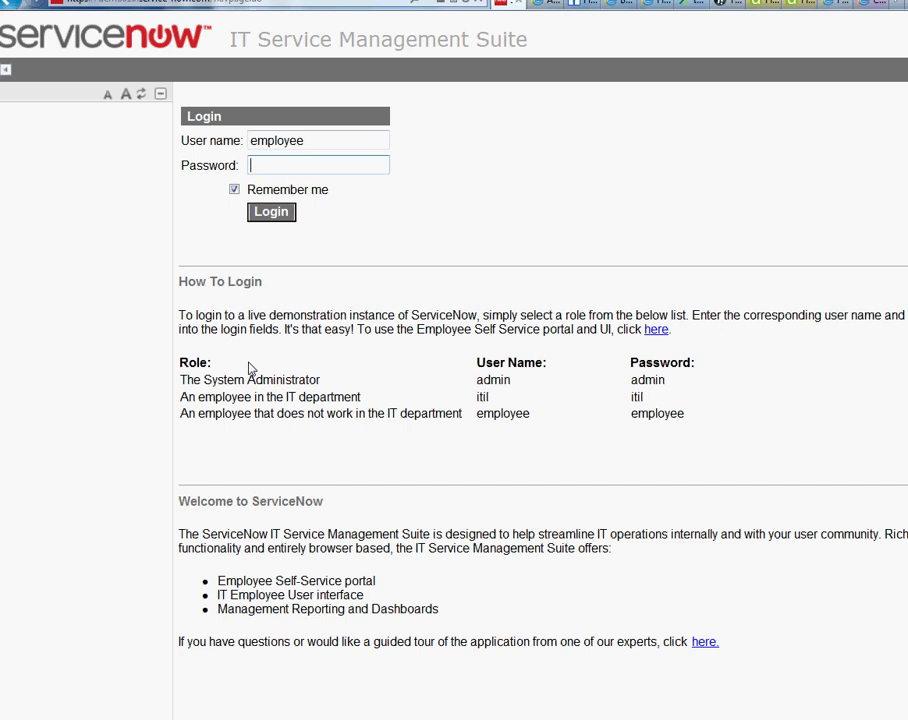
type("emp")
key("BackSpace")
key("BackSpace")
key("BackSpace")
type("employee")
key("Return")
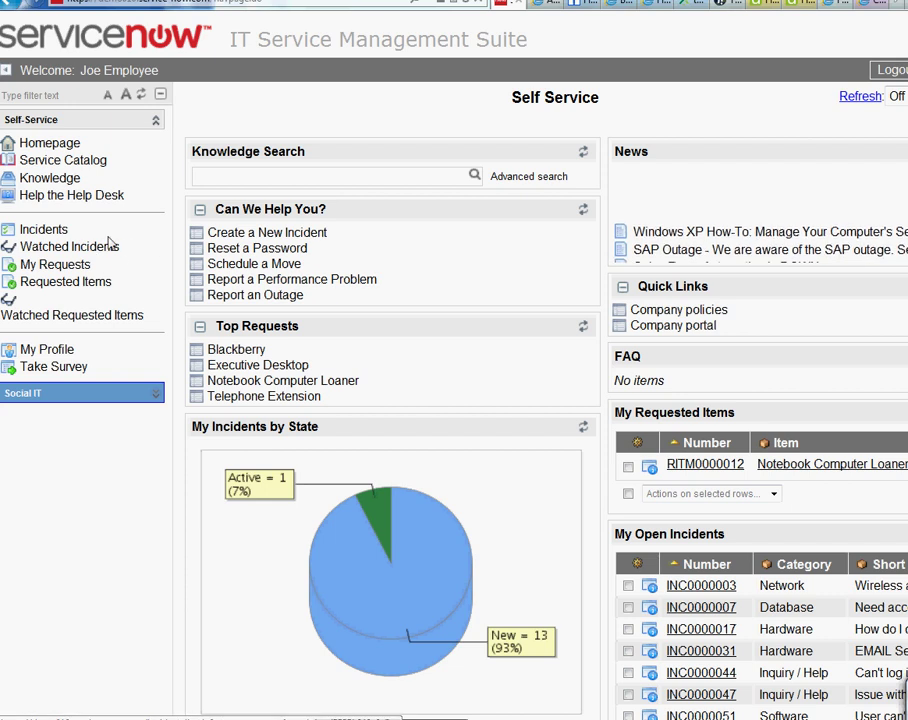
Browse the My Incidents list and its options menu, then return to the Self Service homepage.
left_click(62, 231)
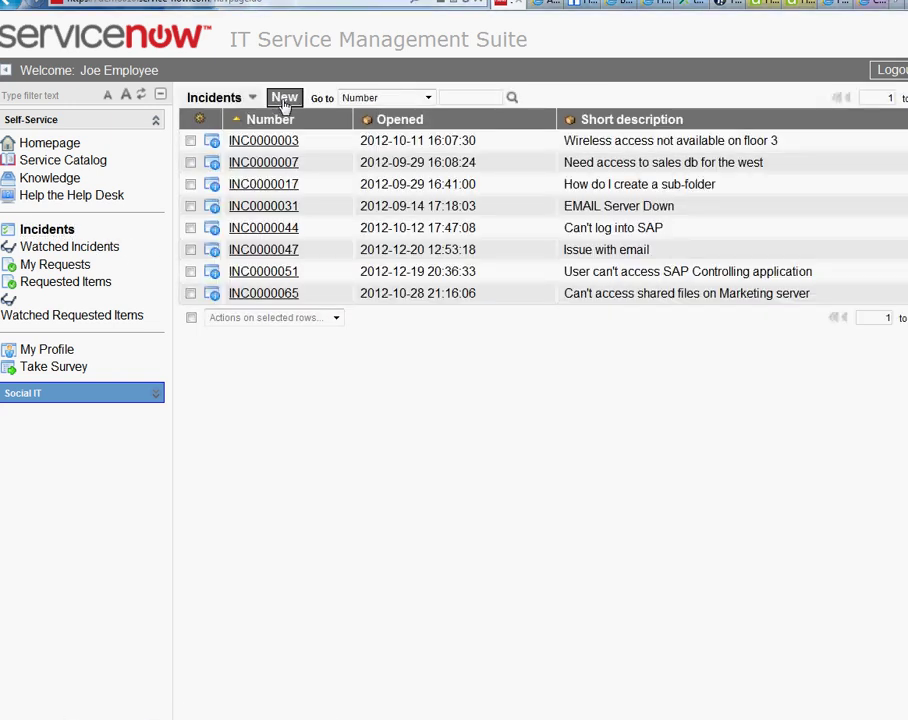
left_click(51, 143)
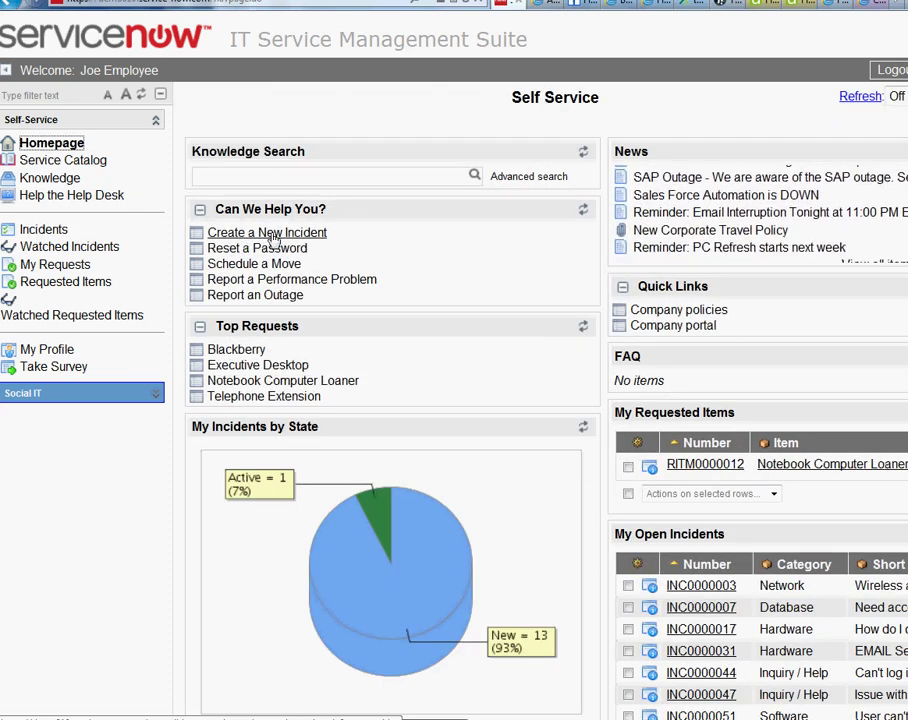
left_click(62, 231)
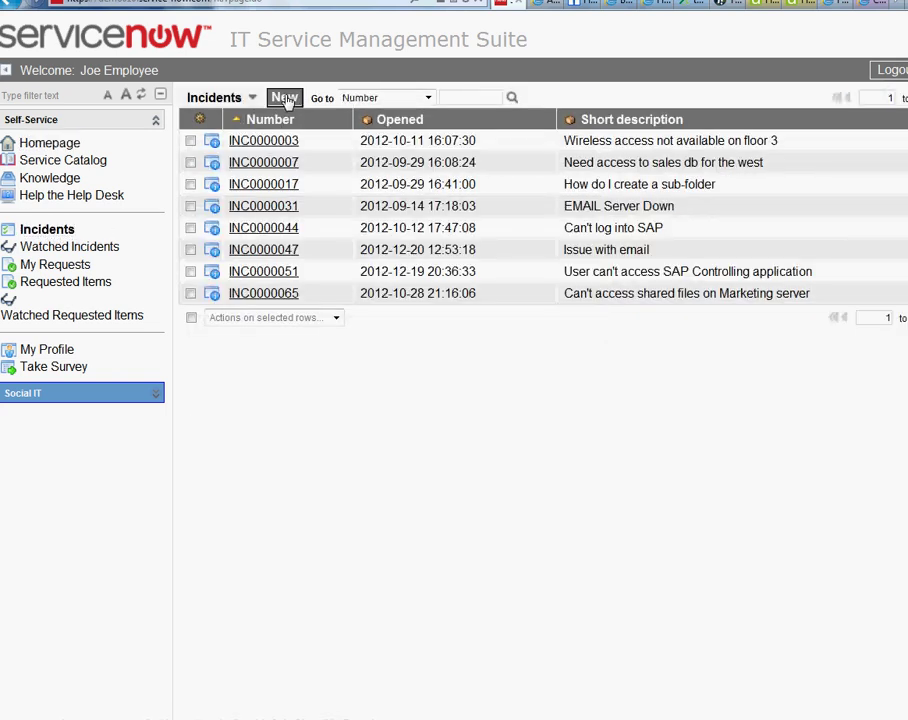
left_click(252, 97)
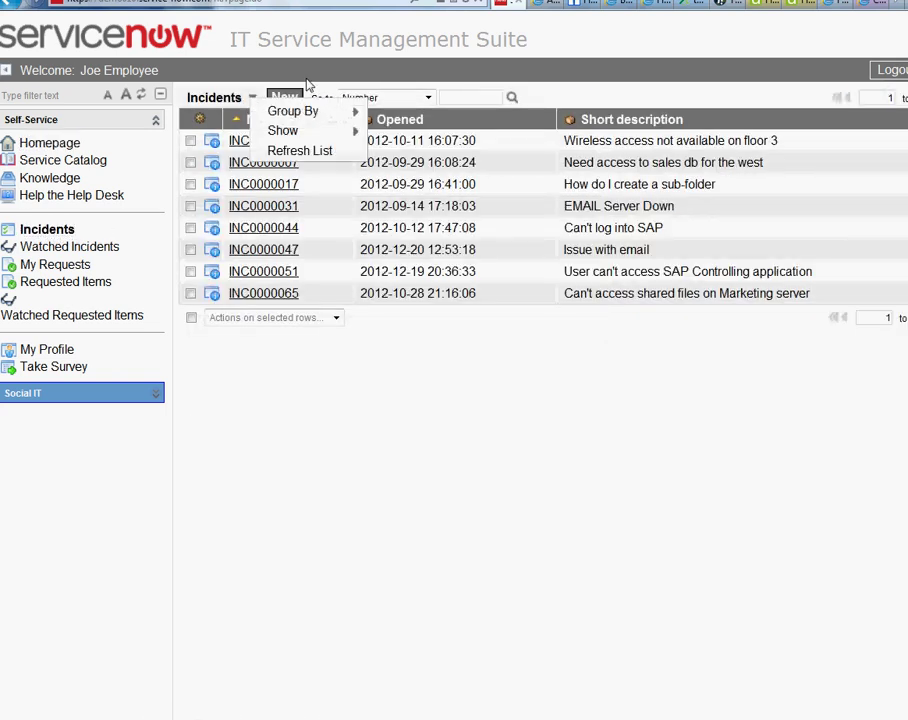
left_click(70, 146)
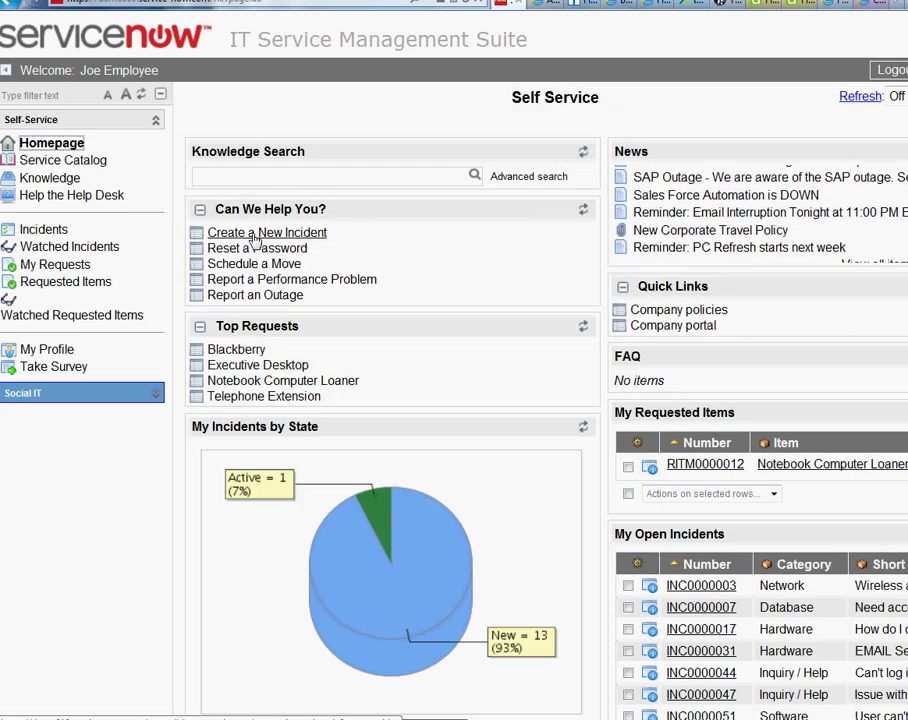
Report a new incident 'computer is off' with impact 1 - High and a detailed description.
left_click(227, 235)
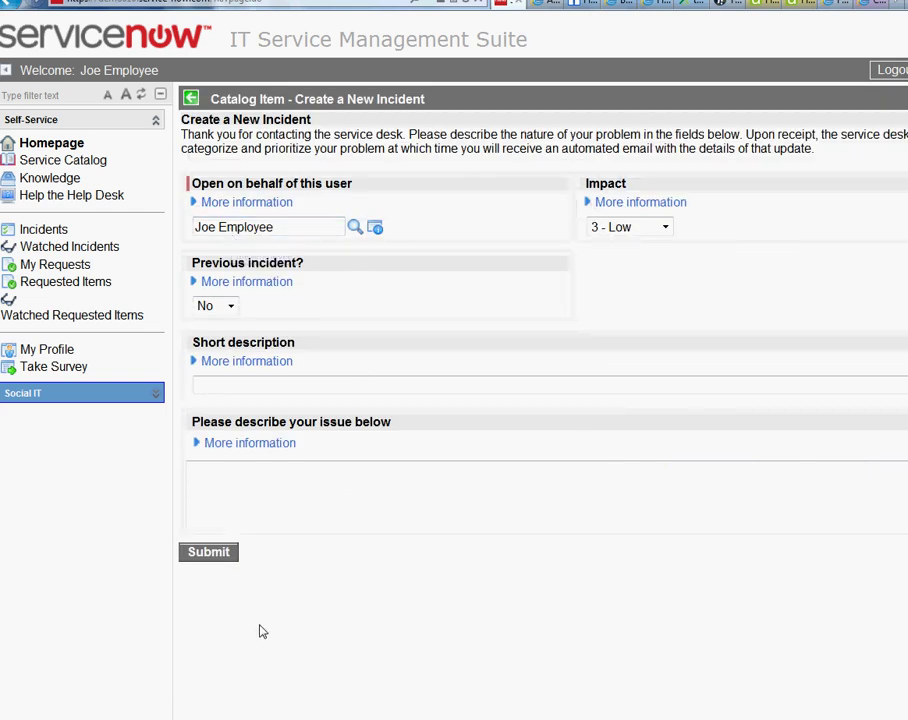
mouse_move(168, 686)
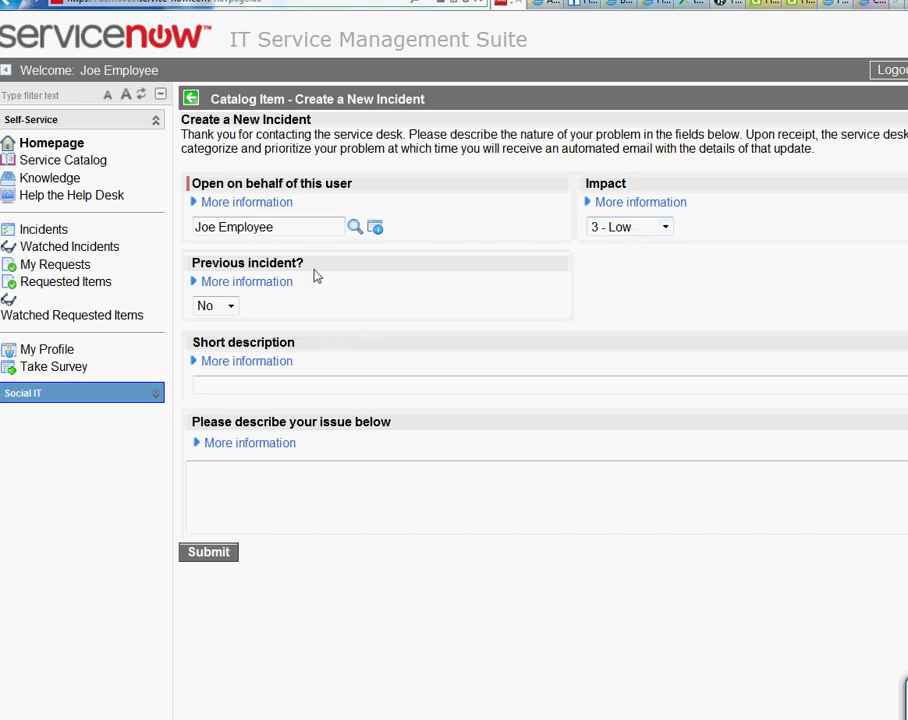
left_click(632, 233)
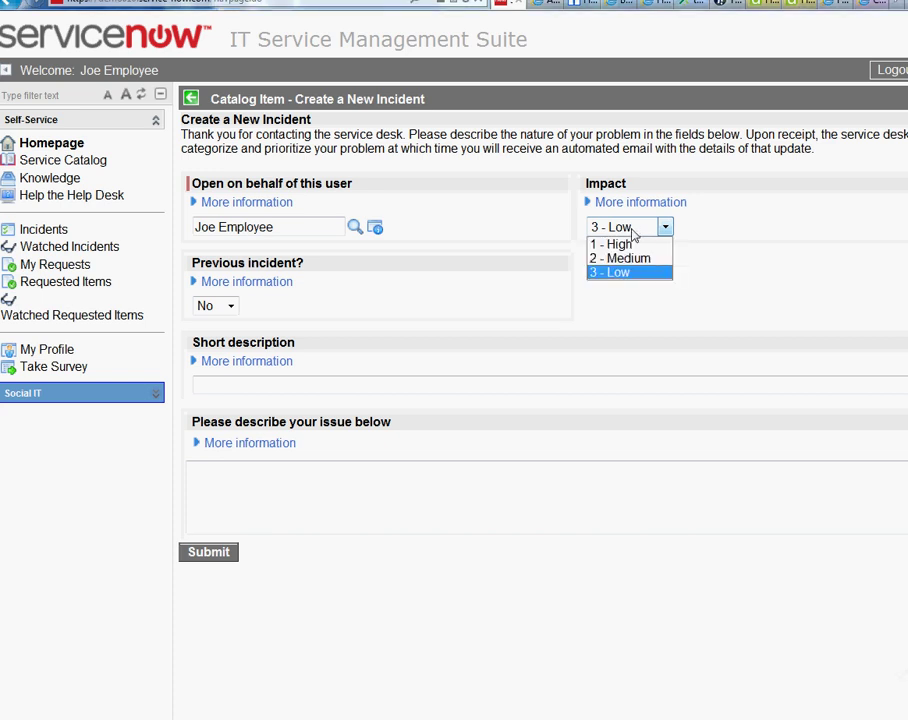
left_click(635, 245)
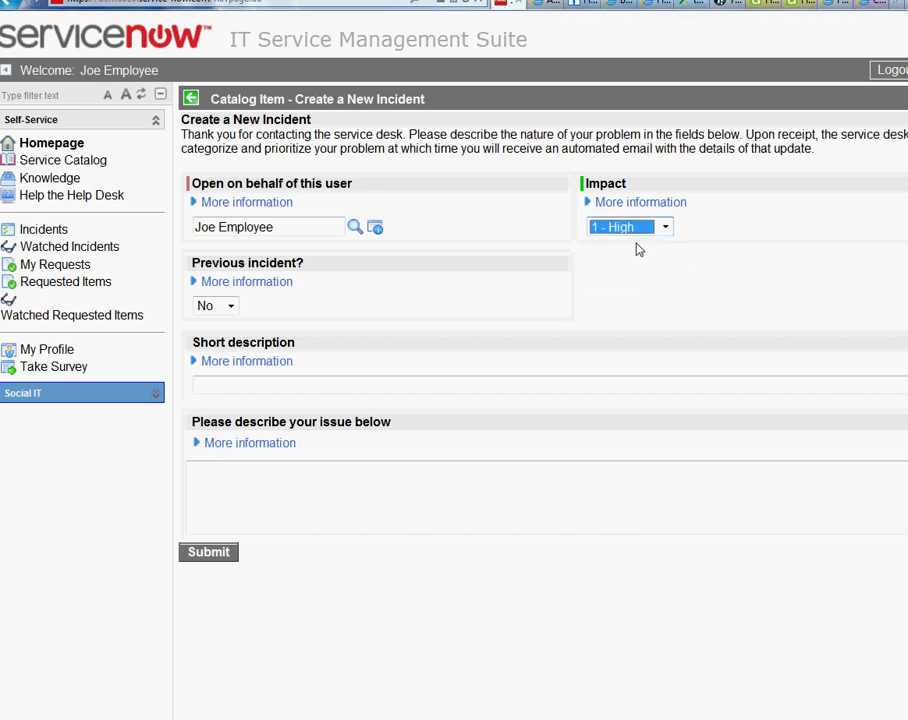
left_click(221, 383)
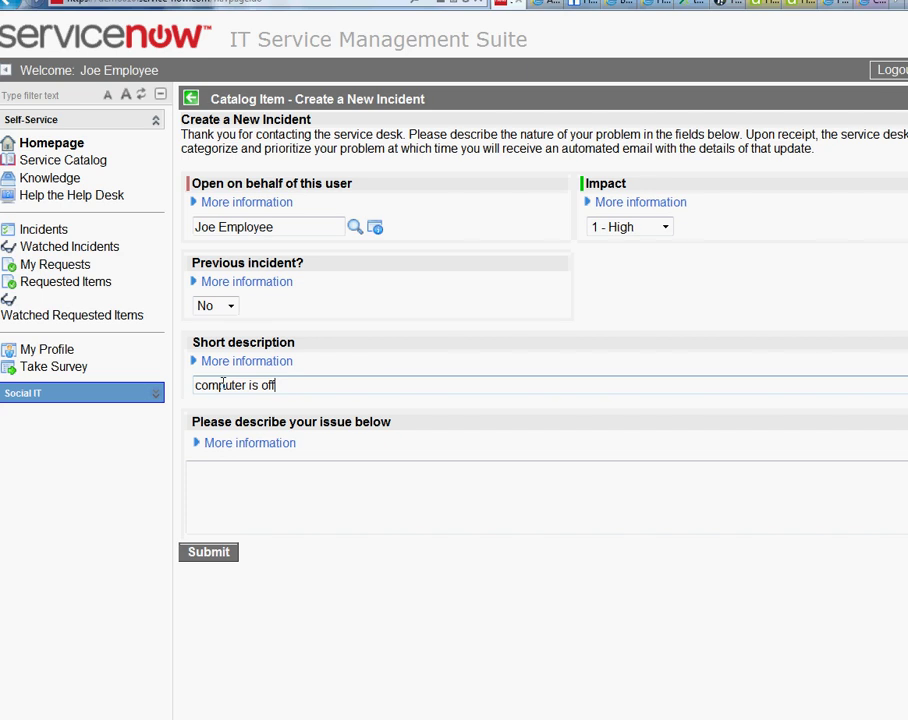
left_click(263, 487)
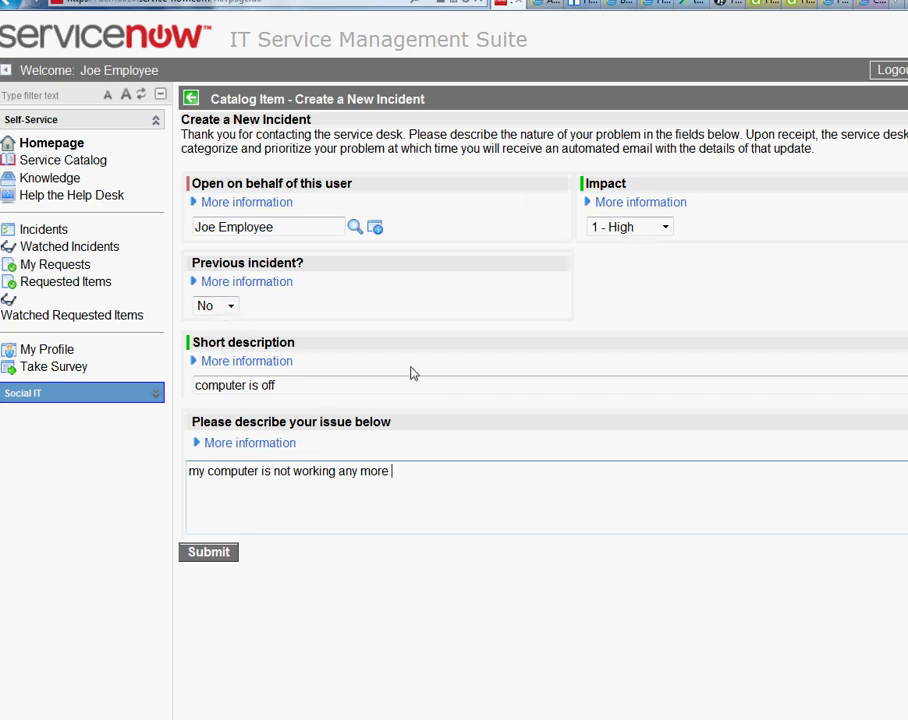
left_click(212, 553)
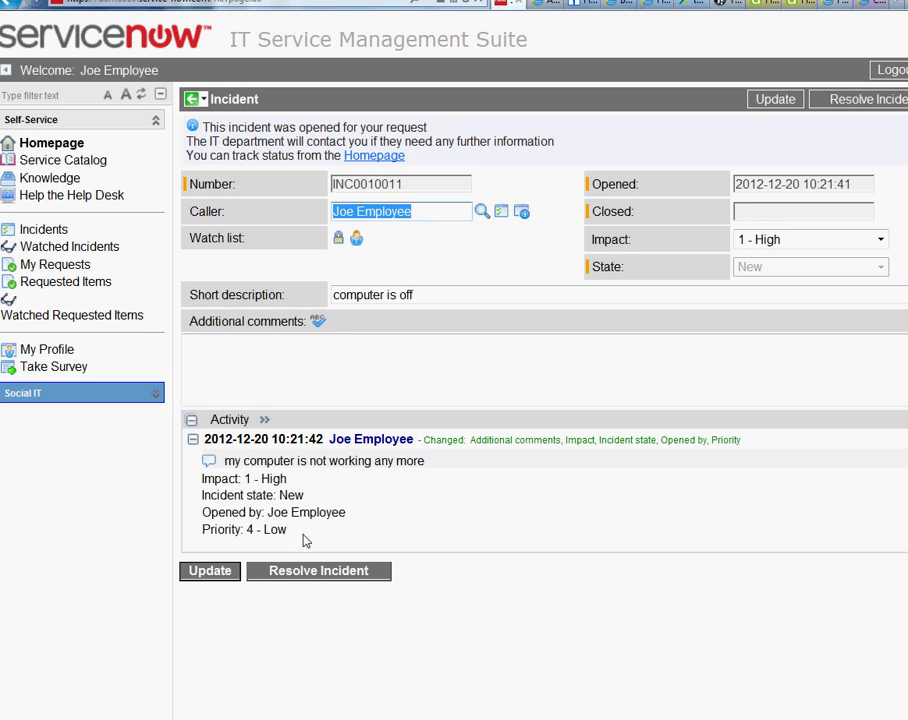
Highlight the new incident's number, then log out of the employee account.
left_click(408, 192)
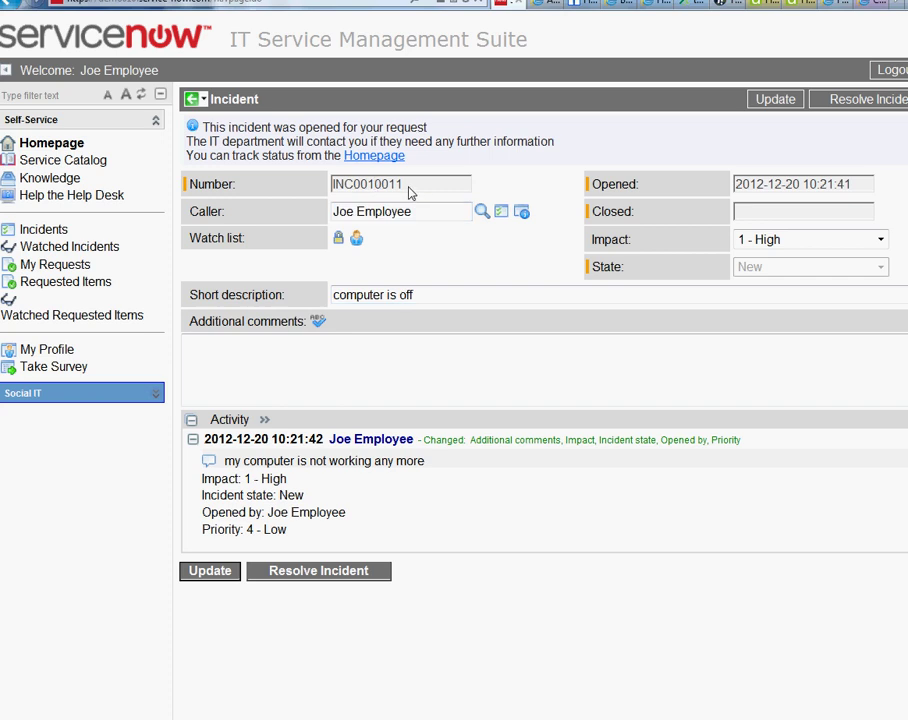
left_click_drag(408, 192, 340, 197)
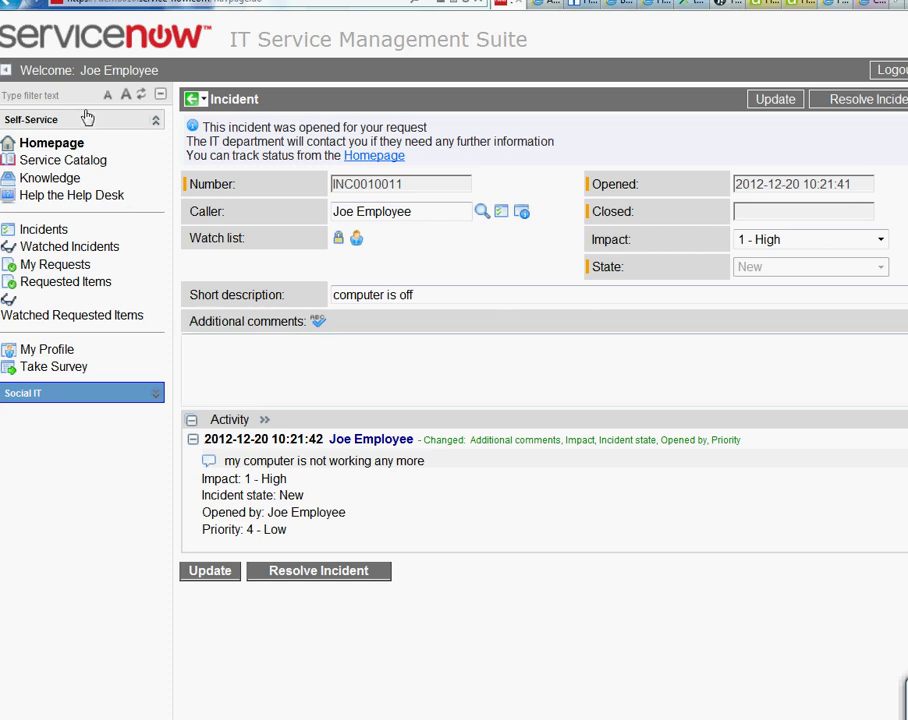
left_click(892, 71)
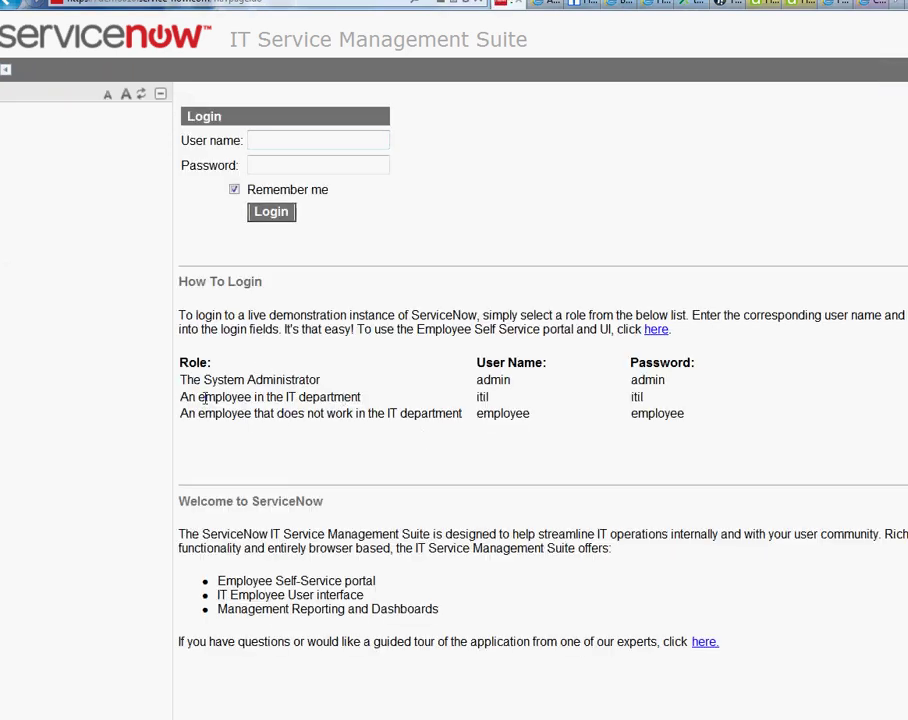
Point out the IT employee role, then log in with the ITIL user's demo credentials.
left_click_drag(173, 403, 228, 398)
left_click(440, 403)
left_click(258, 138)
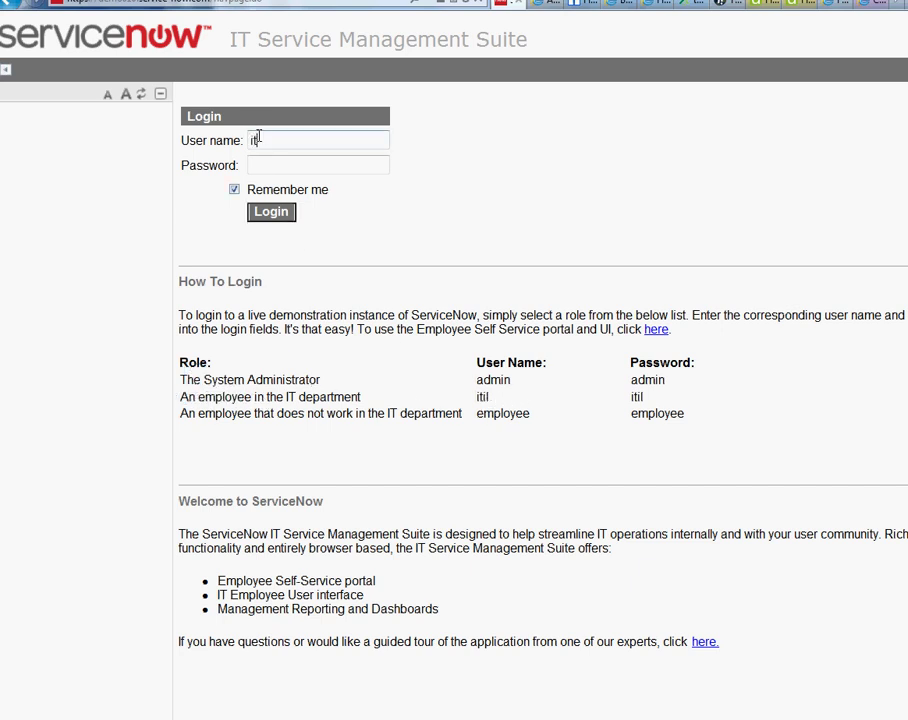
key("Tab")
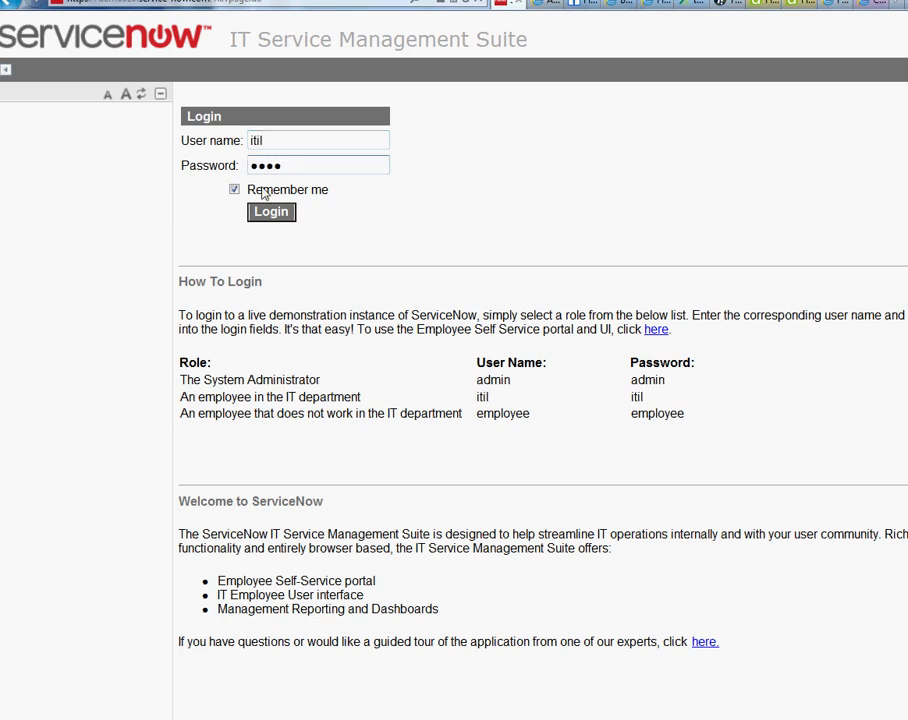
left_click(270, 214)
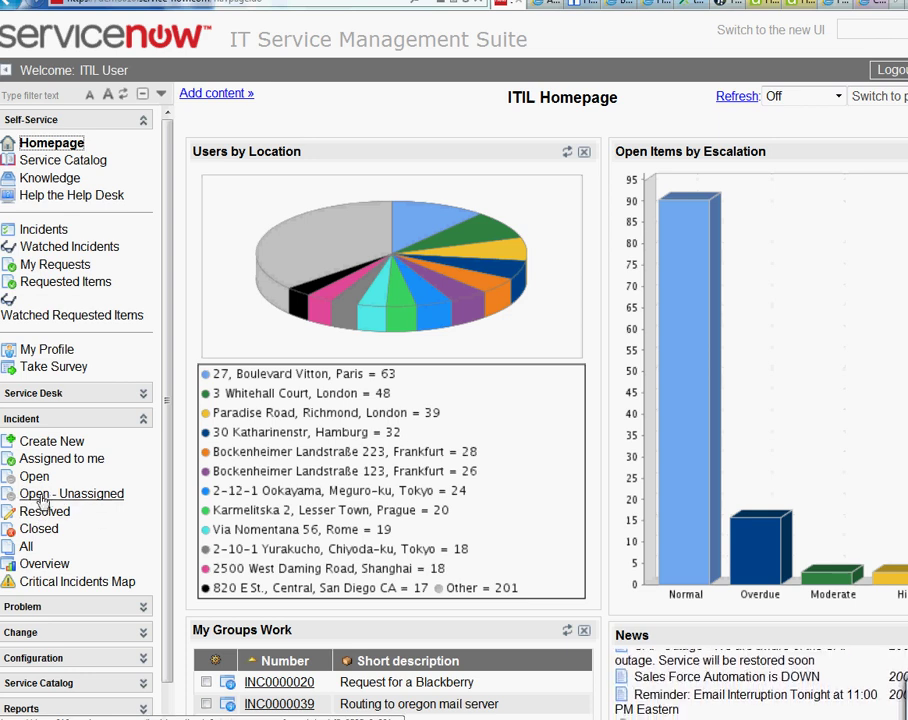
List the unassigned open incidents and open the 'computer is off' record.
left_click(49, 502)
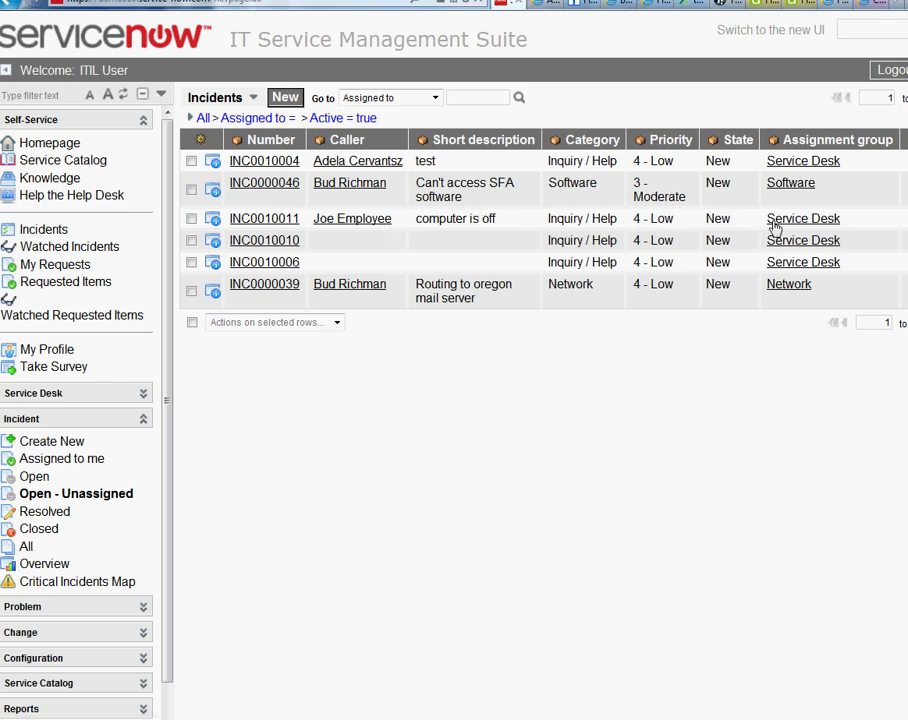
left_click_drag(674, 222, 655, 218)
double_click(641, 222)
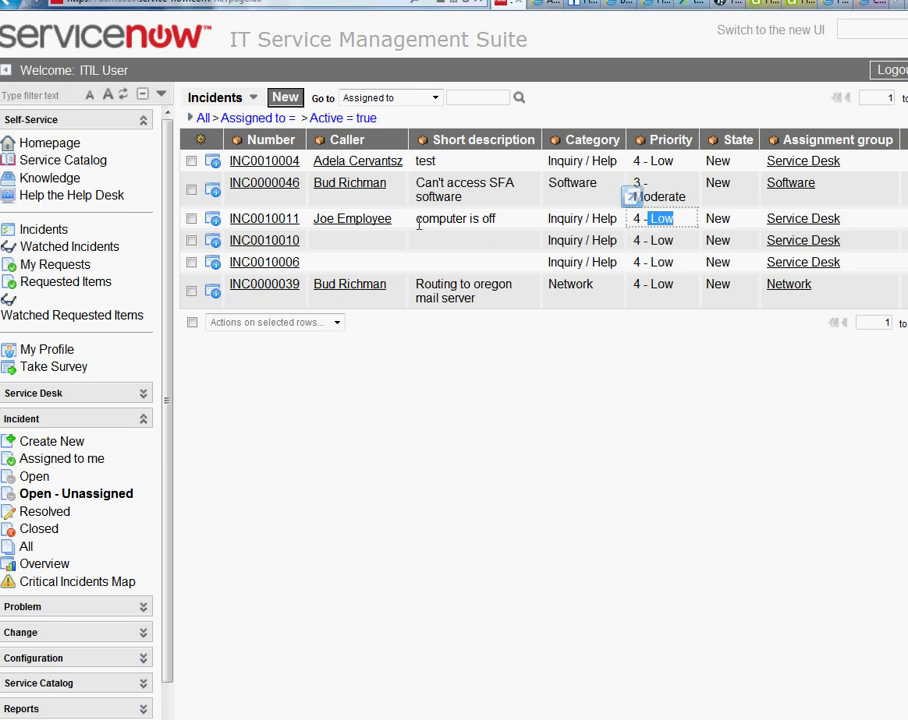
left_click(272, 221)
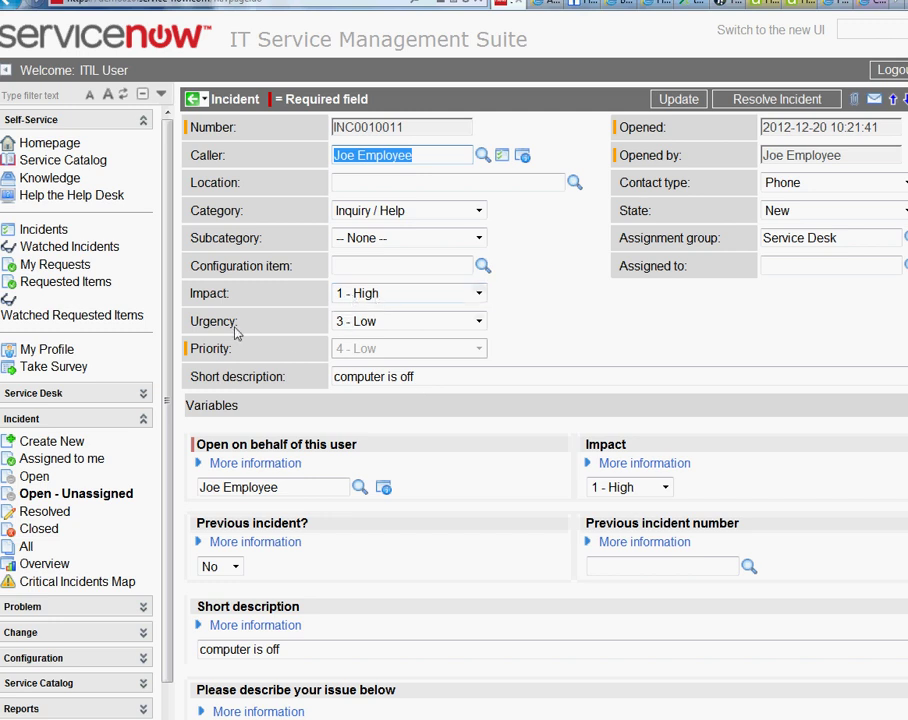
Change Urgency to 1 - High so Priority updates to 1 - Critical.
left_click(358, 323)
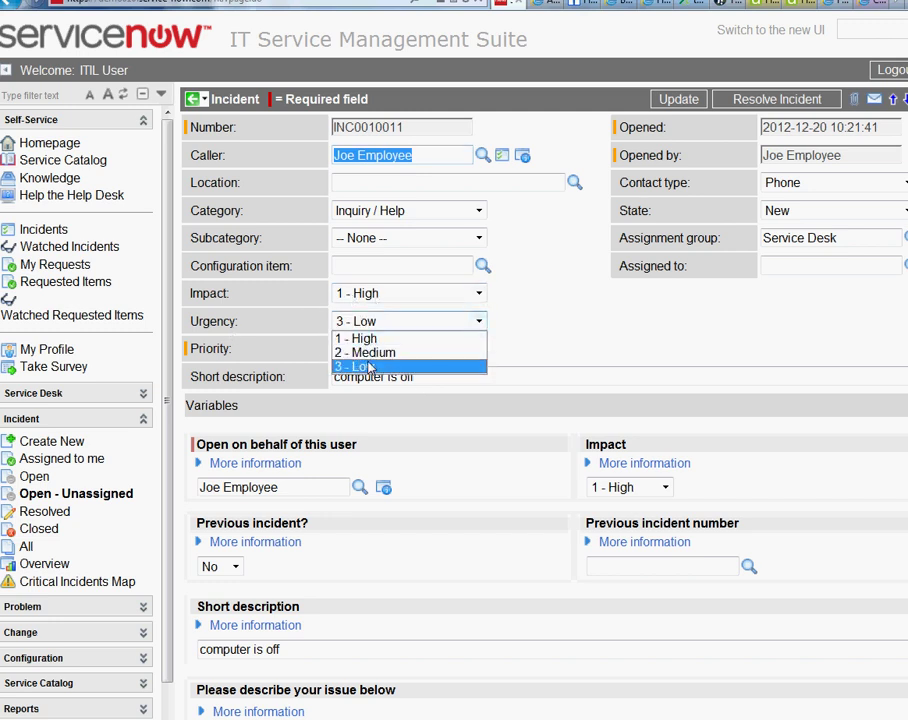
left_click(357, 339)
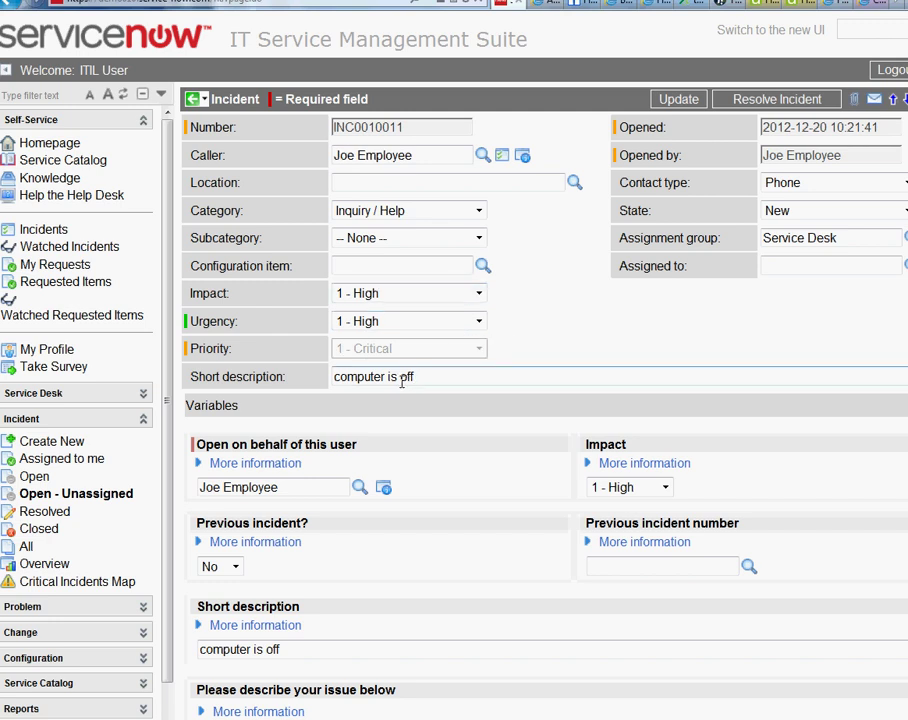
triple_click(760, 238)
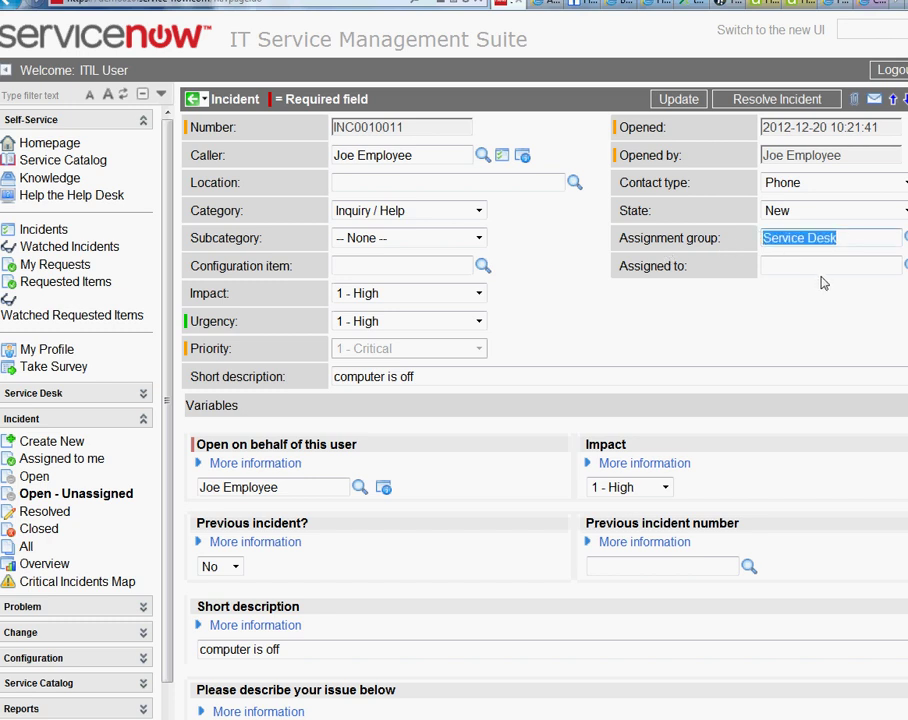
left_click(842, 238)
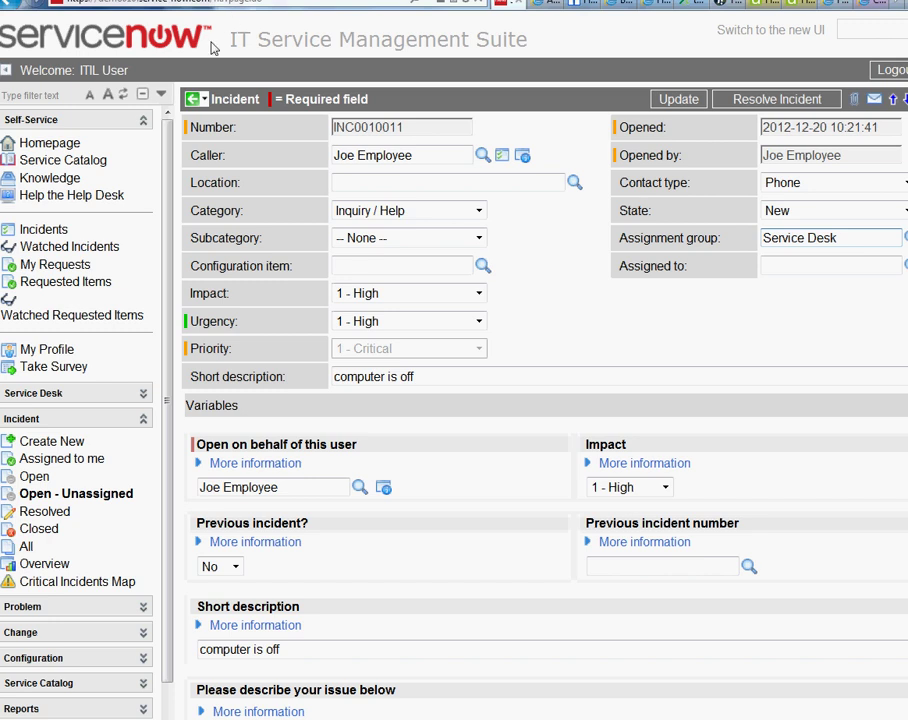
left_click_drag(845, 241, 762, 238)
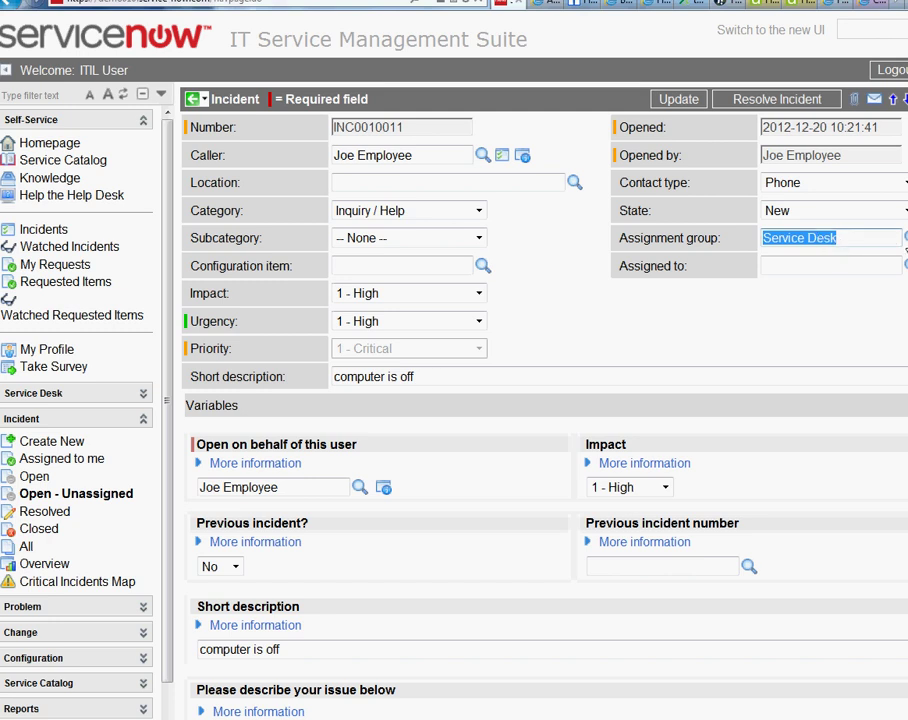
Pick Hardware as the assignment group and ITIL User as the assignee.
left_click(905, 237)
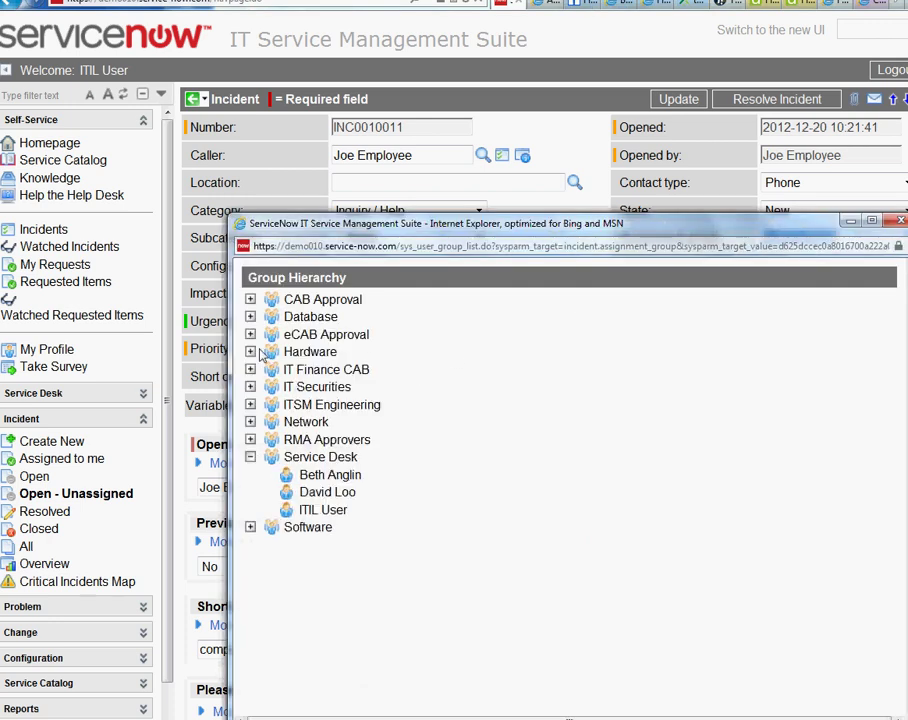
left_click(251, 352)
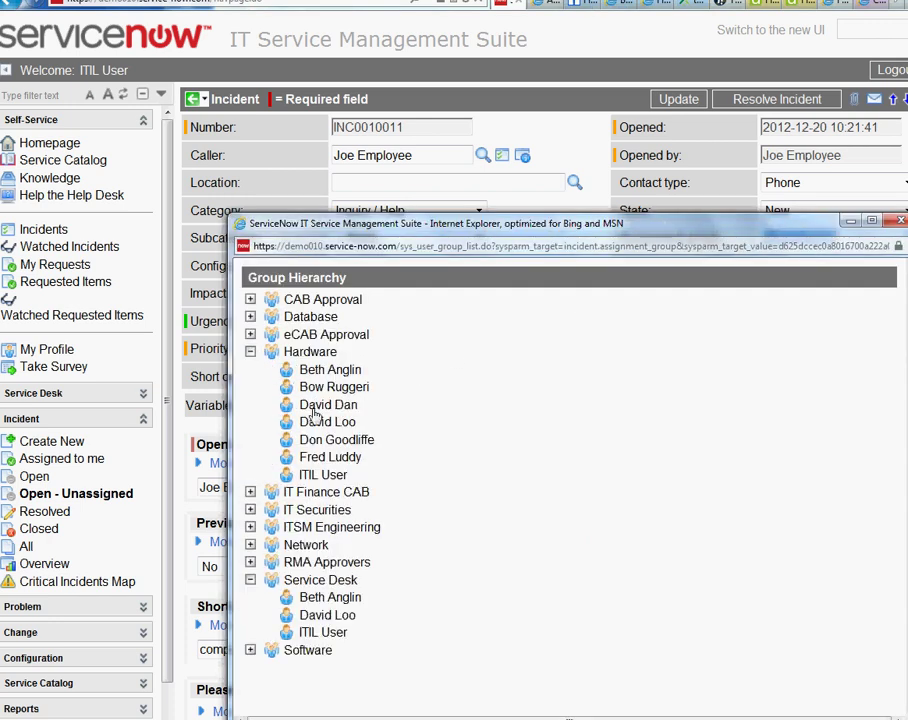
left_click(335, 480)
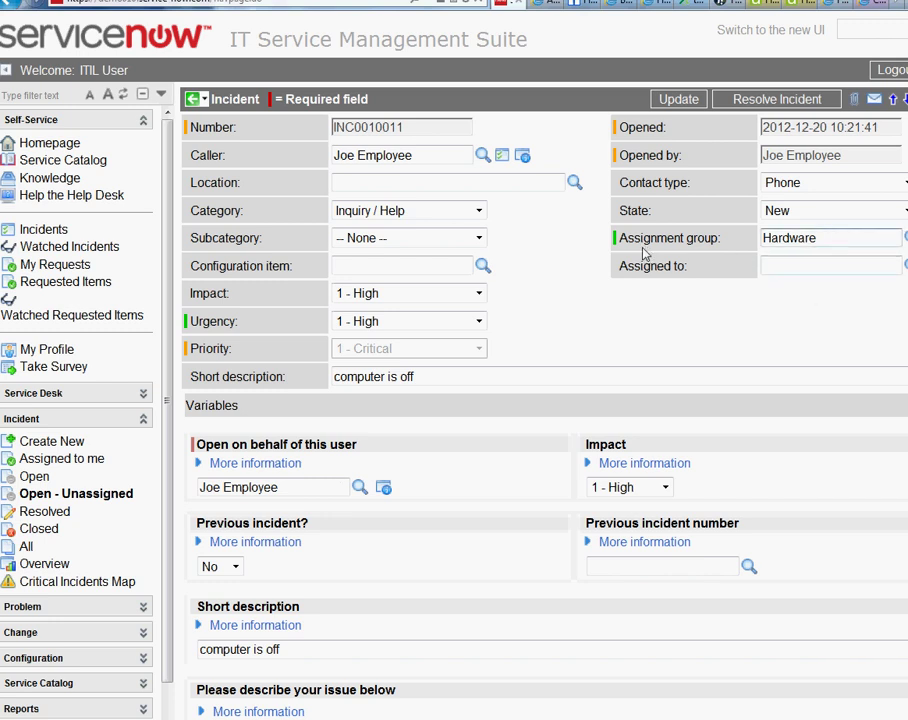
left_click(905, 265)
left_click(283, 421)
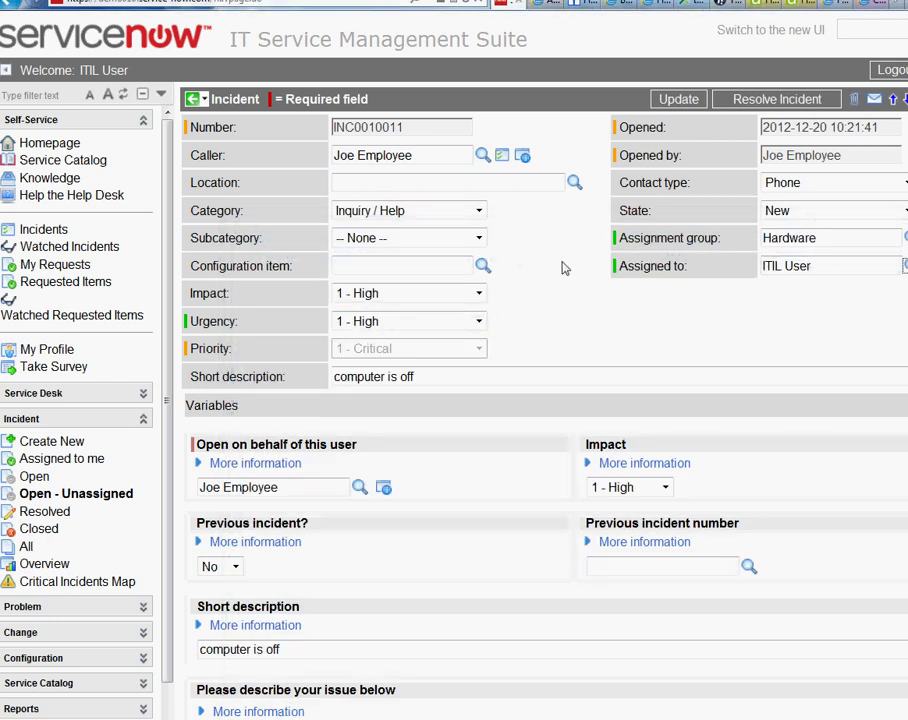
Enter 'i fixed the issue' in the incident's Additional comments (Customer visible) field.
scroll(389, 506, "down", 3)
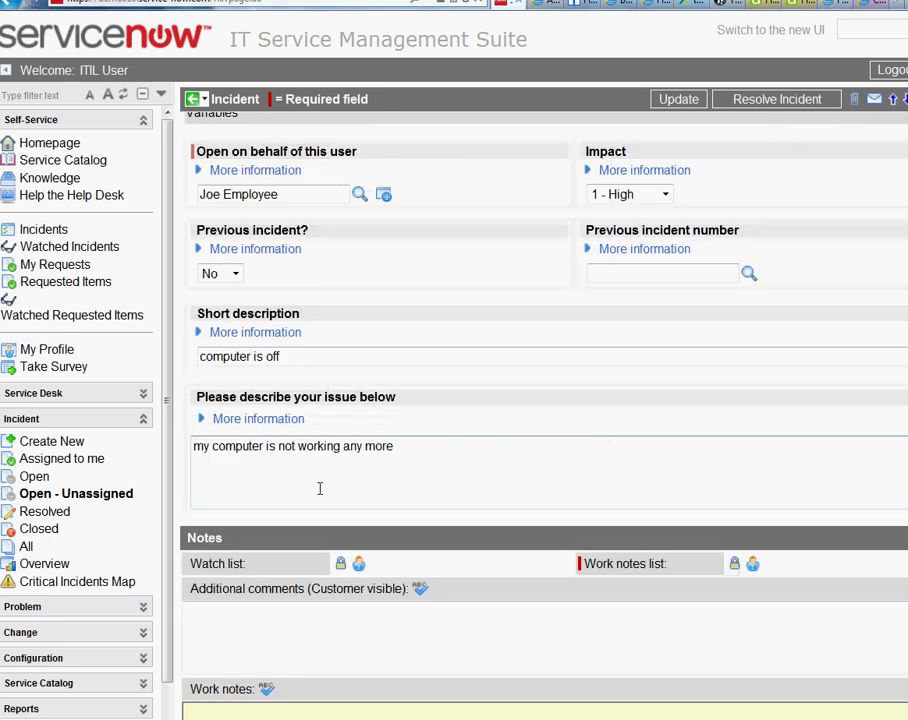
scroll(318, 490, "down", 2)
left_click(296, 450)
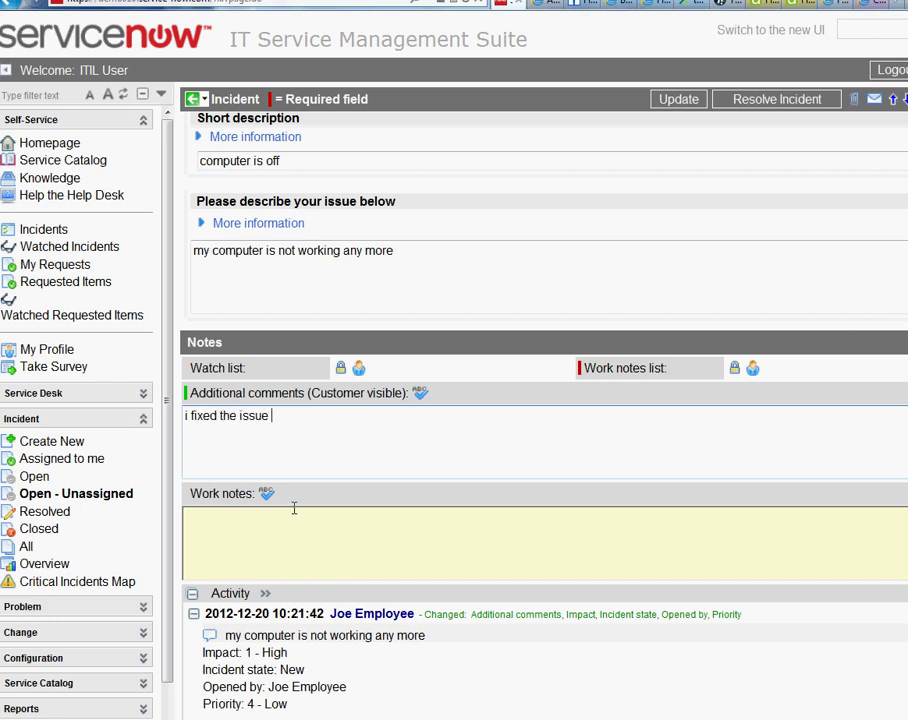
scroll(294, 508, "down", 5)
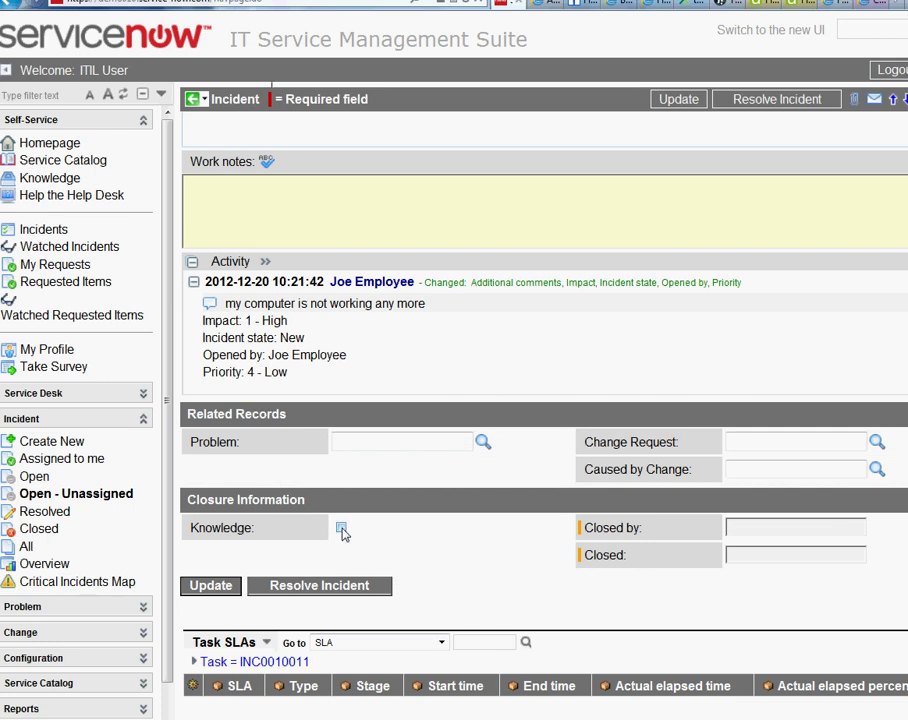
scroll(341, 533, "up", 10)
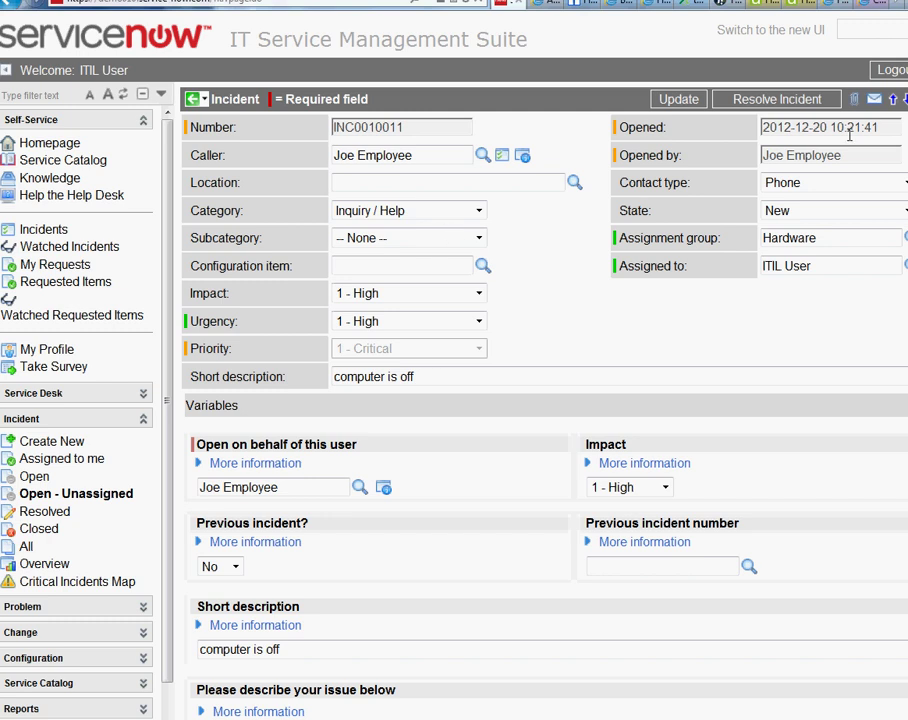
Attempt to resolve the incident and dismiss the missing mandatory fields warning.
left_click(748, 102)
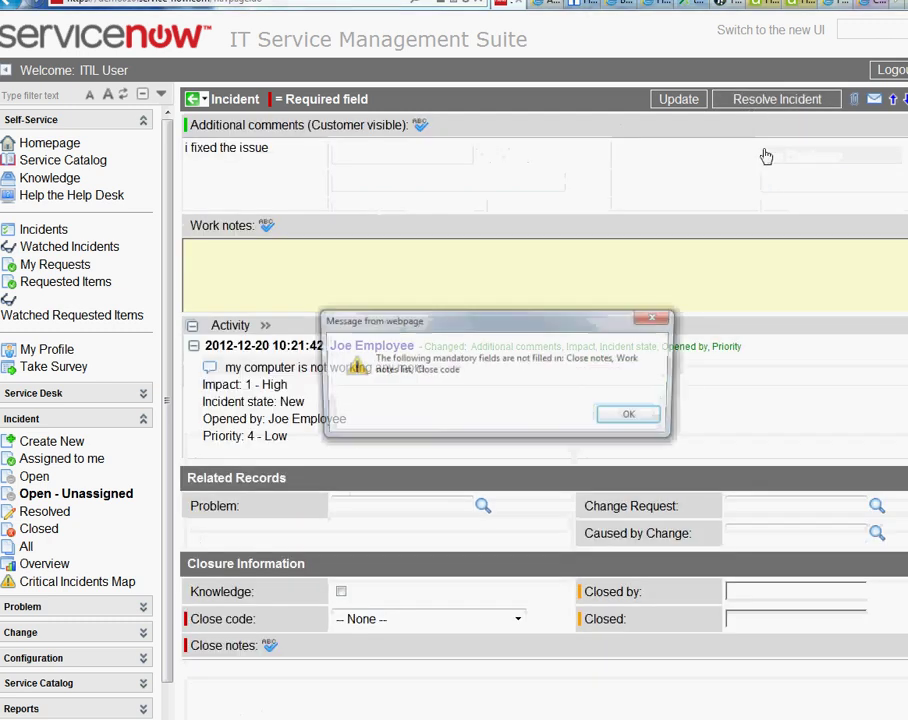
left_click_drag(495, 322, 460, 247)
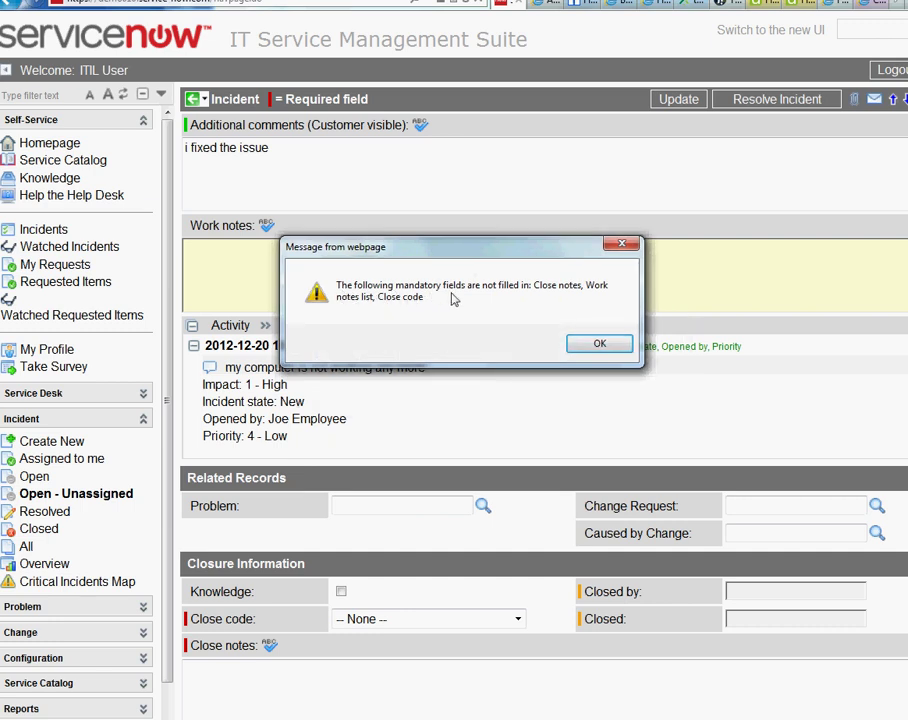
left_click(600, 342)
scroll(389, 509, "down", 3)
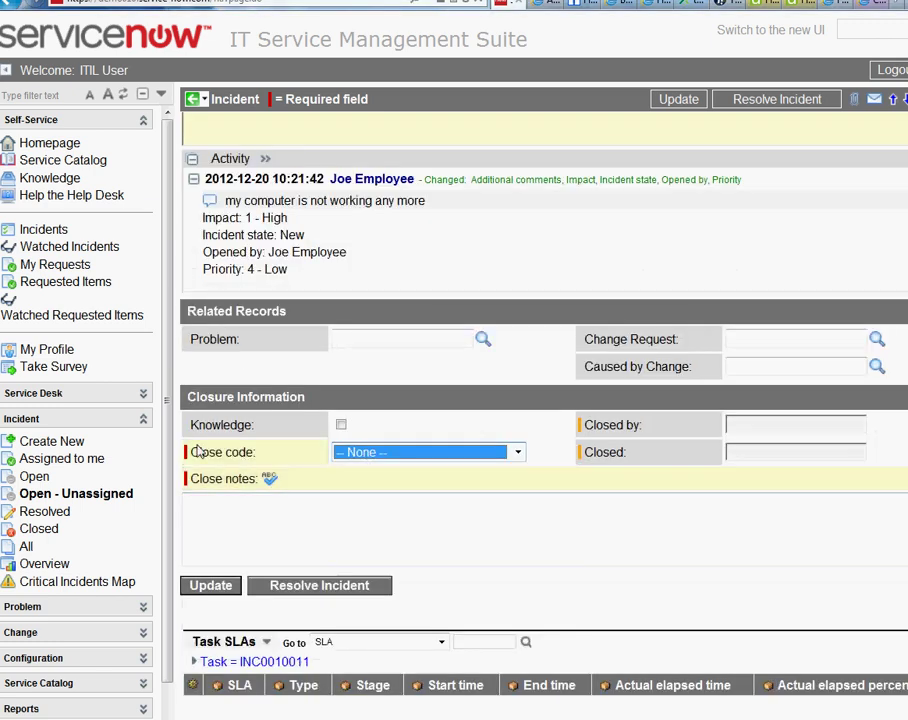
Set close code Solved (Work Around), add close notes 'adhjchcjc', and retry resolving.
left_click(430, 452)
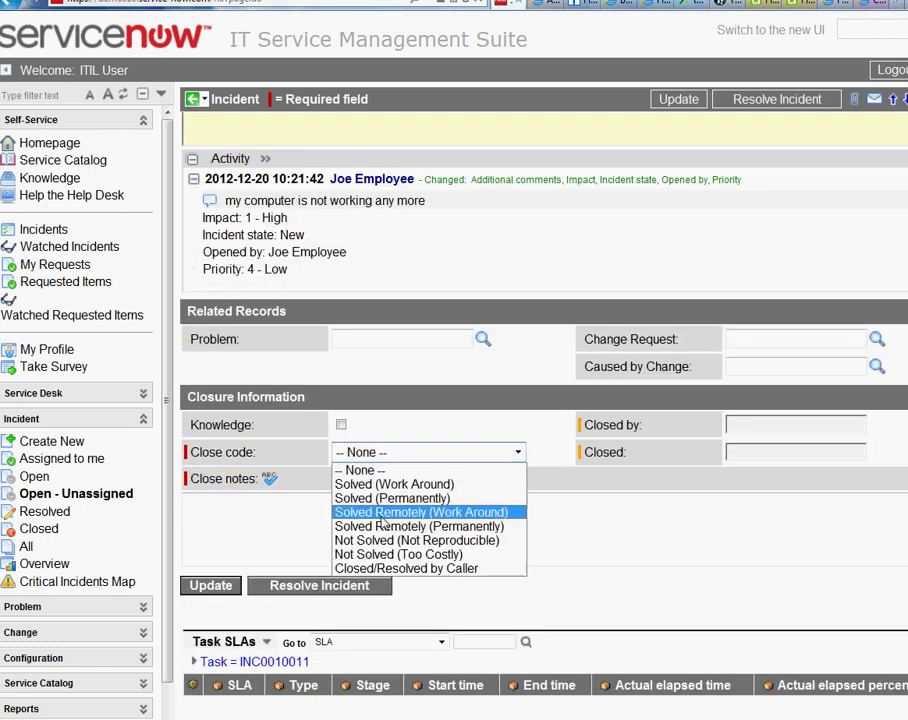
left_click(386, 485)
left_click(388, 510)
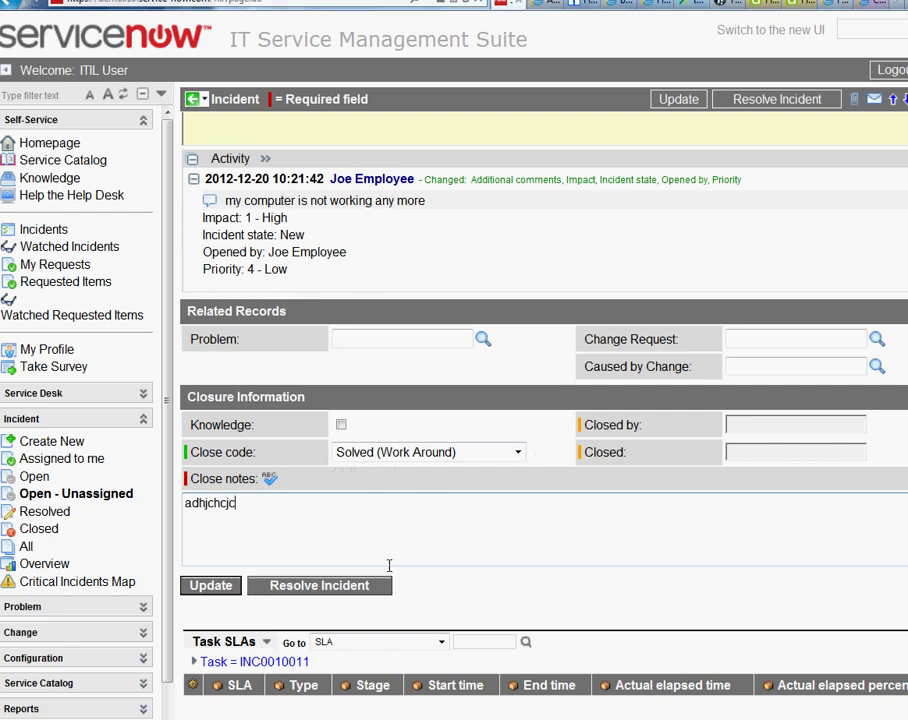
left_click(386, 582)
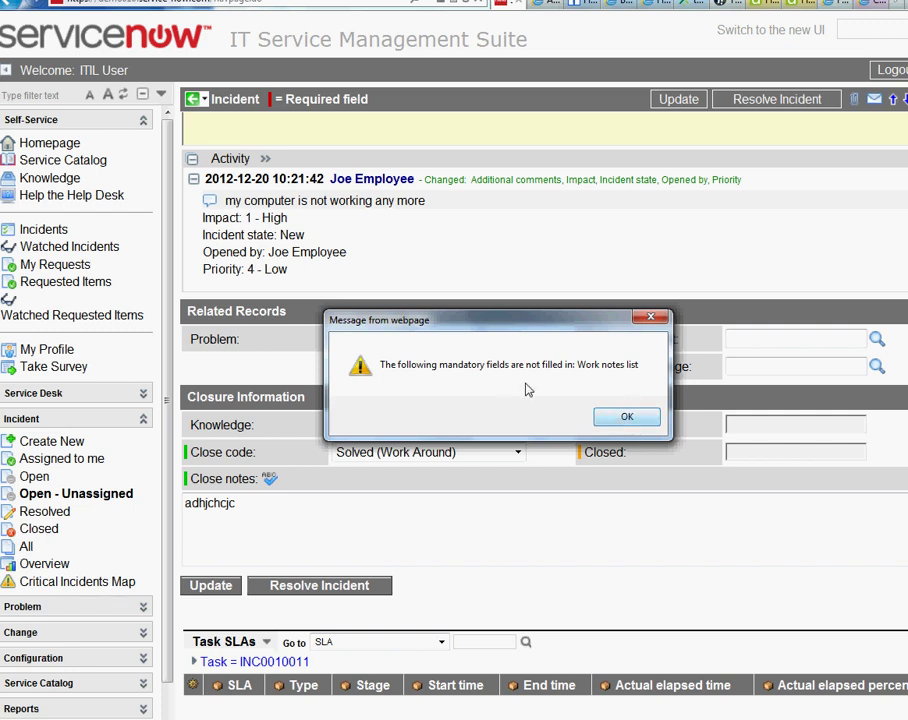
left_click(623, 418)
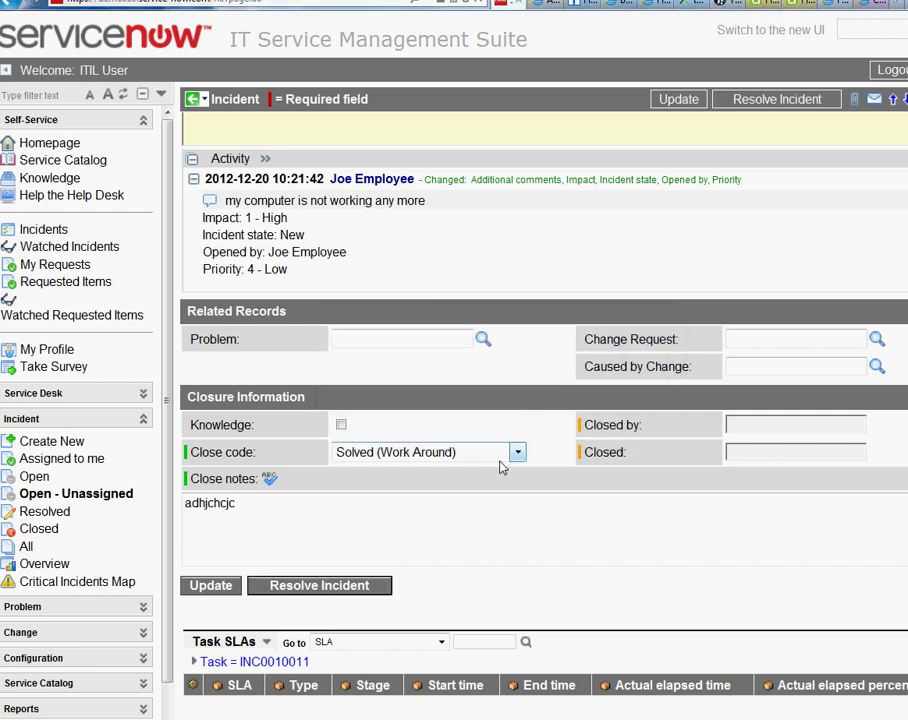
Enter work notes 'ia haxahsxhashxashxahsxhasxhaxhasx' on the incident.
scroll(576, 478, "up", 2)
scroll(636, 503, "up", 10)
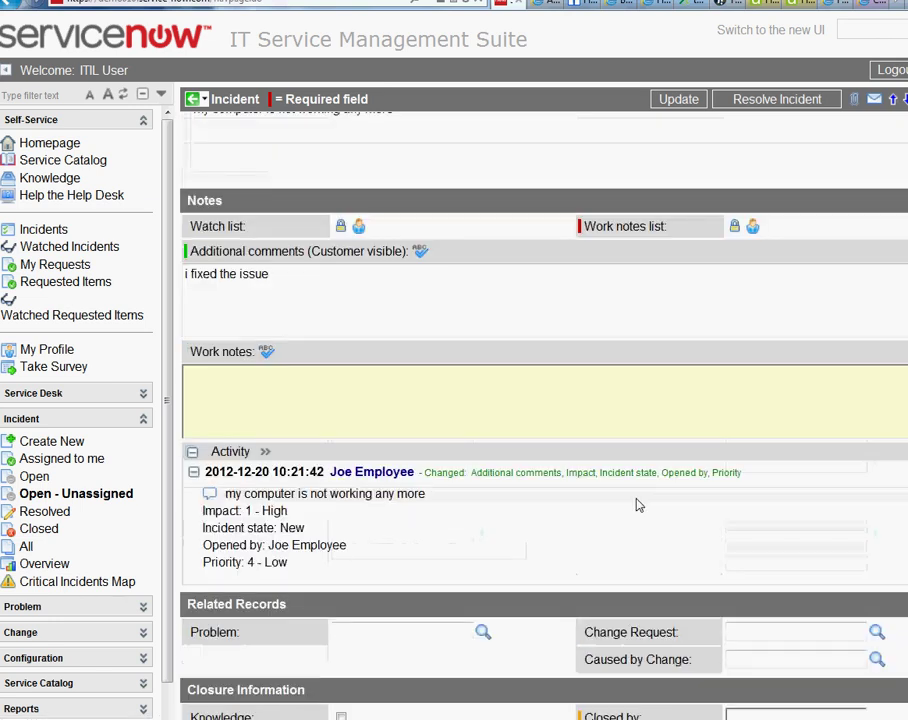
scroll(636, 503, "up", 4)
scroll(638, 506, "down", 13)
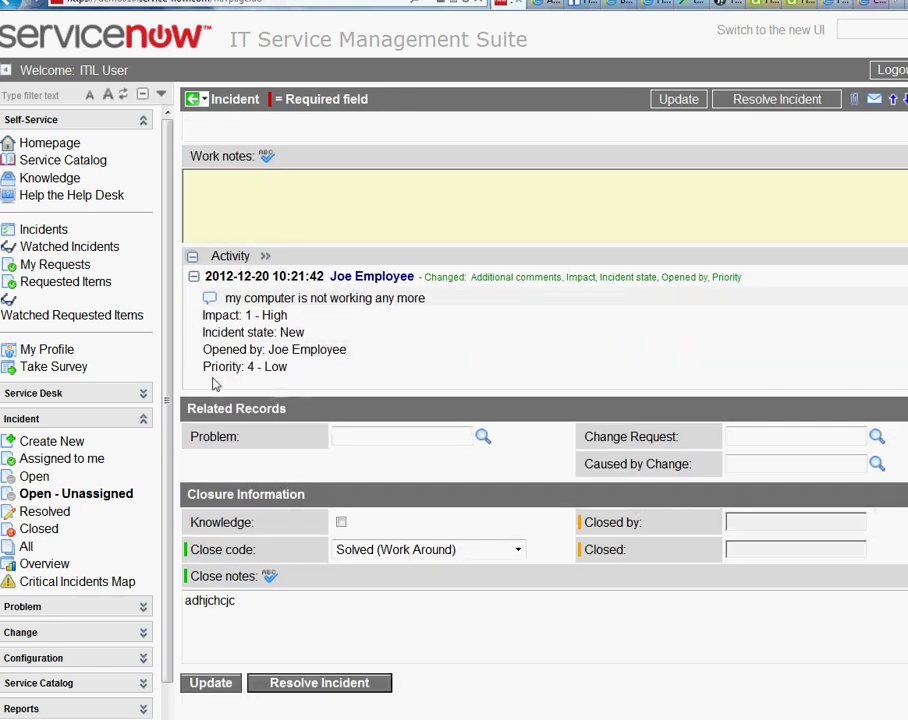
left_click(268, 215)
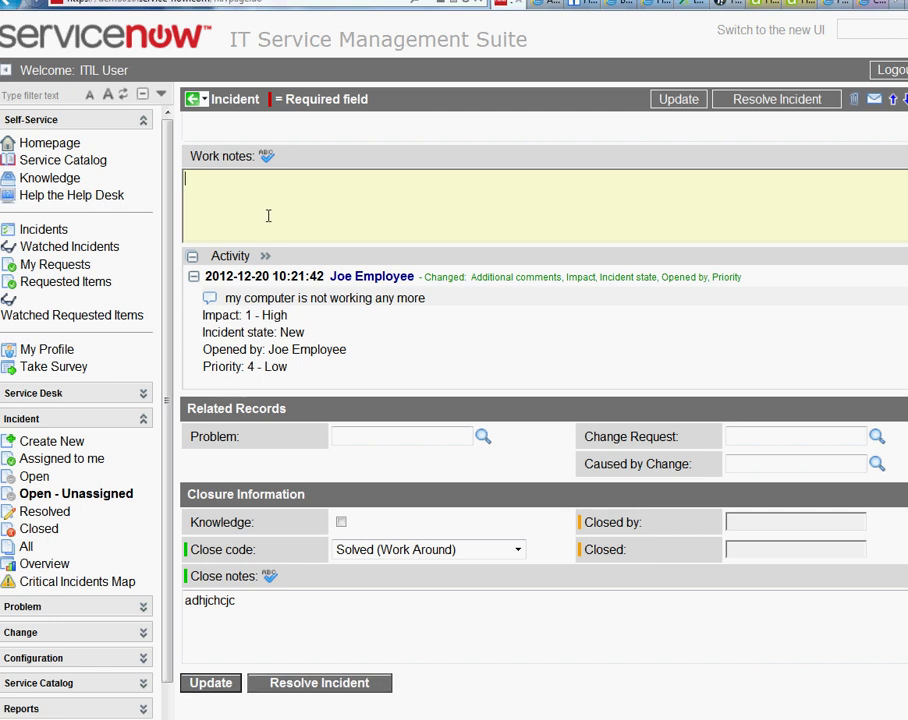
type("ia haxahsxhashxashxahsxhasxhaxhasx")
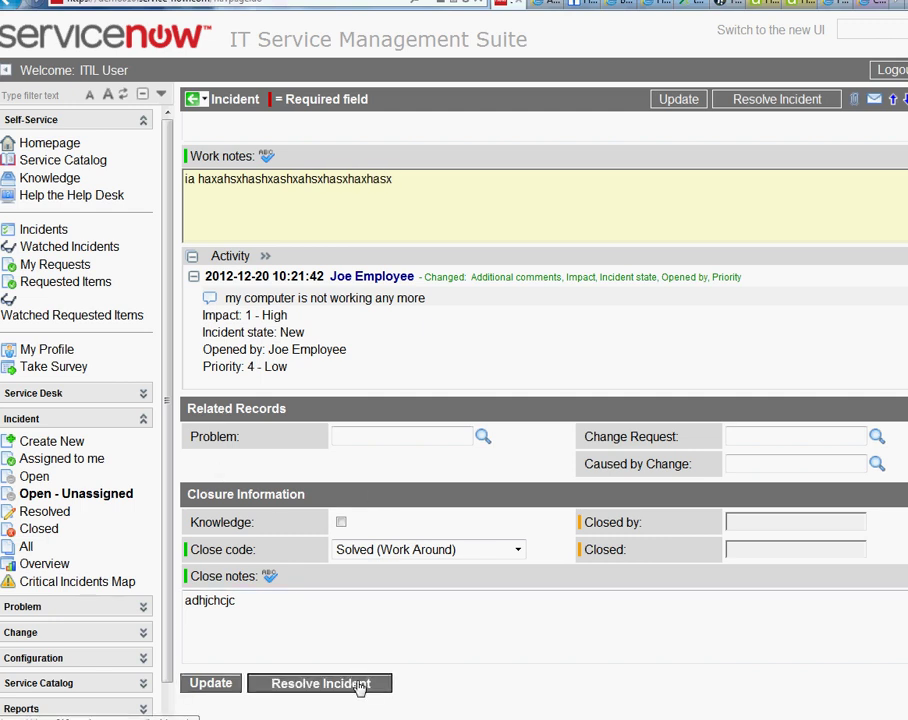
Retry resolving the incident and dismiss the missing work notes list warning.
left_click(359, 685)
left_click(626, 418)
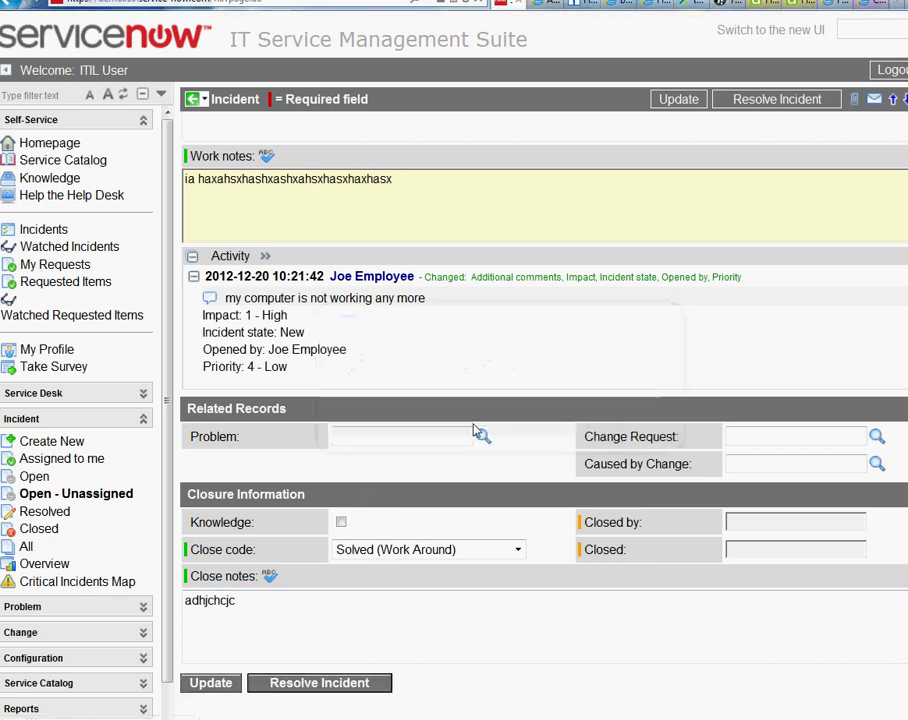
scroll(648, 562, "down", 2)
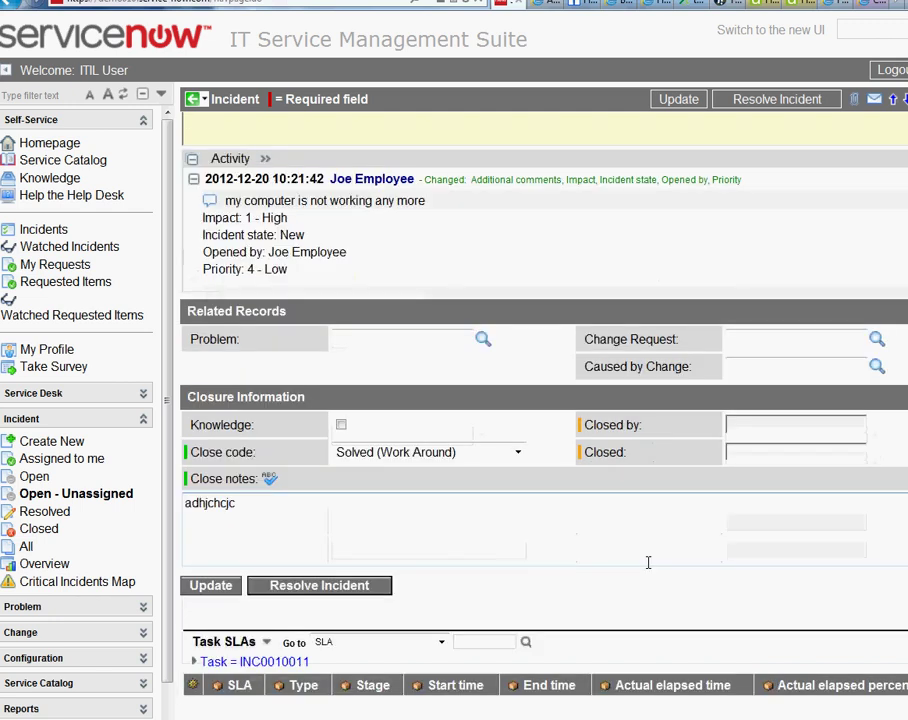
scroll(648, 562, "up", 10)
scroll(648, 562, "down", 3)
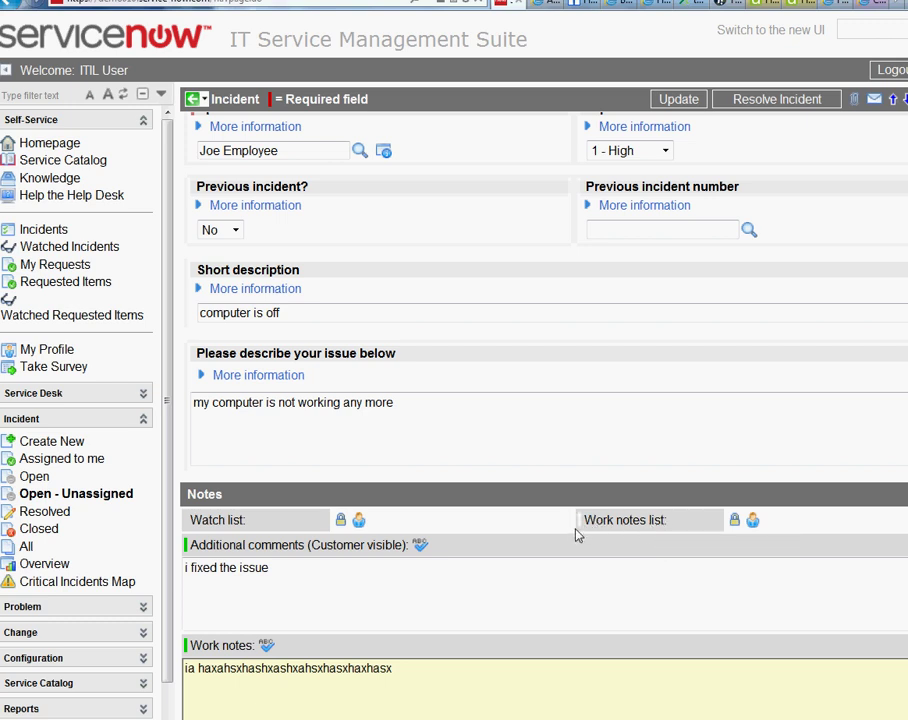
Add yourself to the Work notes list, then submit Resolve Incident for 'computer is off'.
left_click(752, 522)
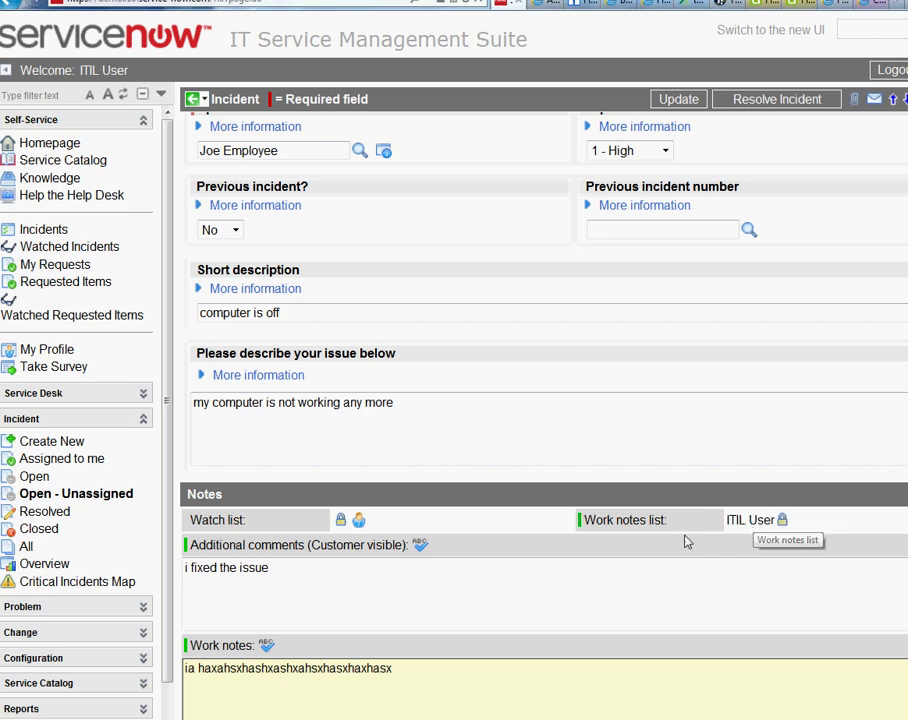
scroll(541, 480, "down", 3)
scroll(507, 450, "up", 2)
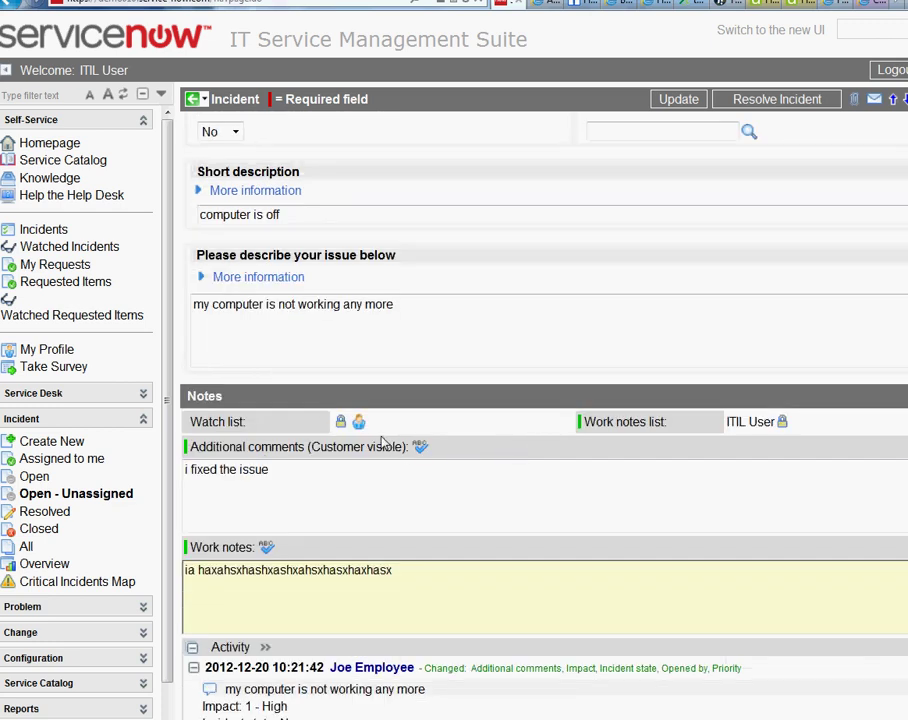
scroll(392, 587, "down", 4)
scroll(382, 572, "up", 5)
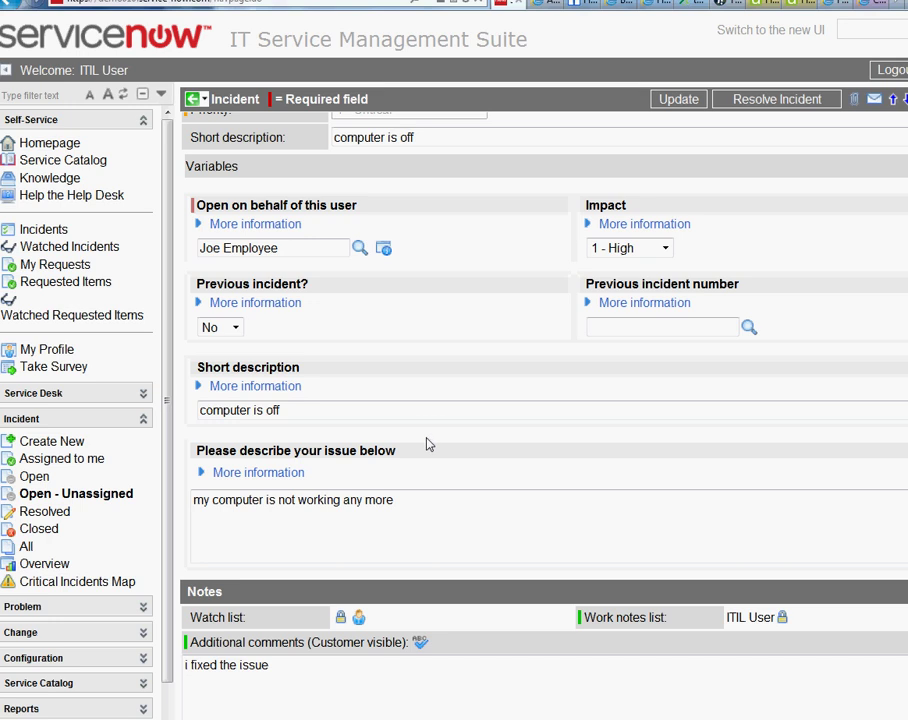
scroll(428, 443, "down", 7)
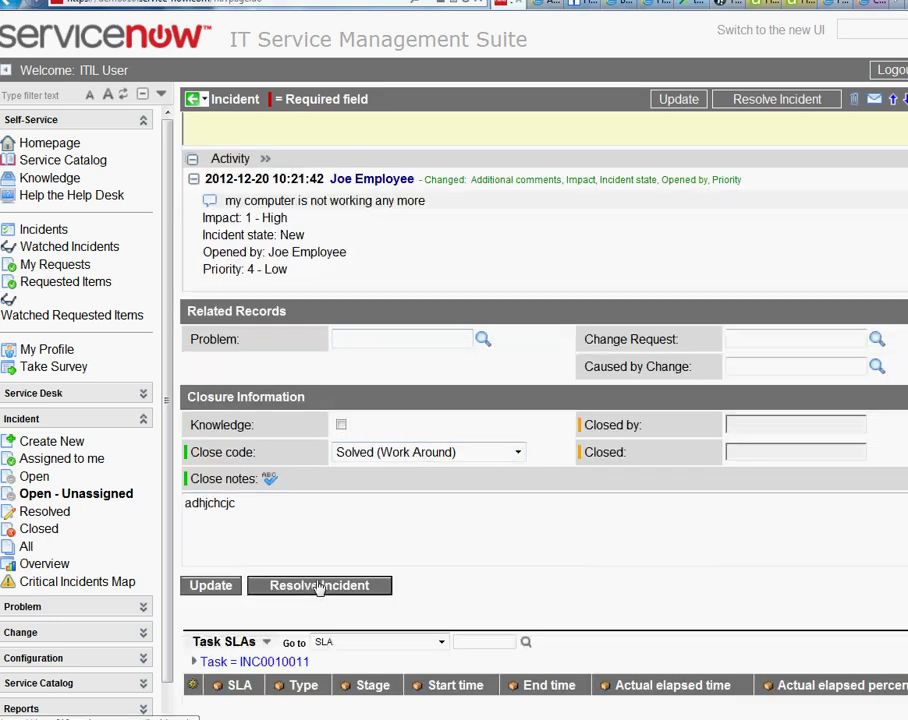
left_click(330, 588)
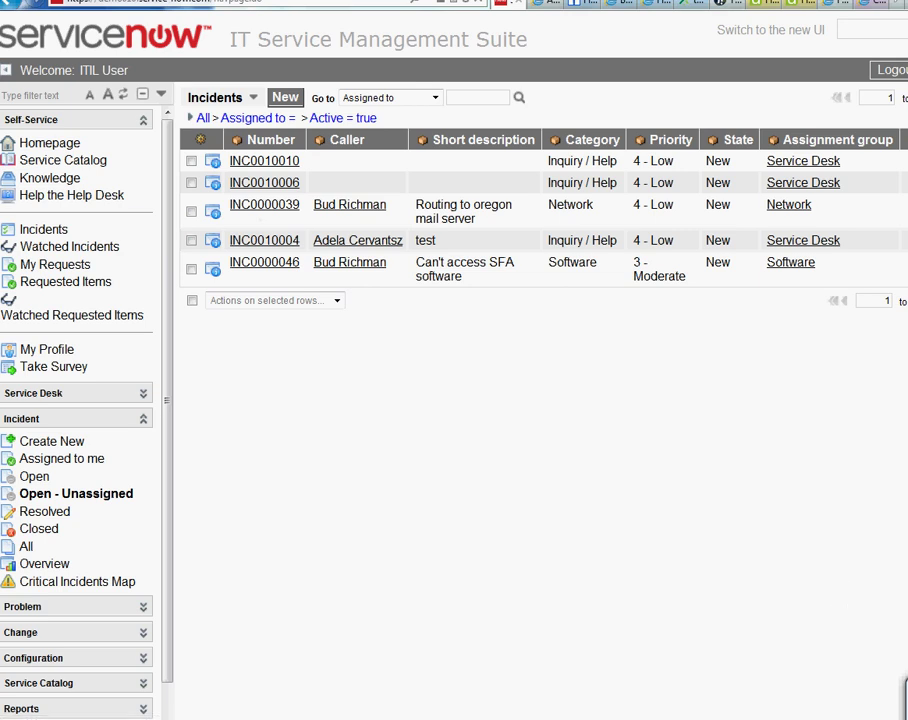
From the homepage, list Incident > Assigned to me and highlight the INC0010011 row.
left_click(50, 143)
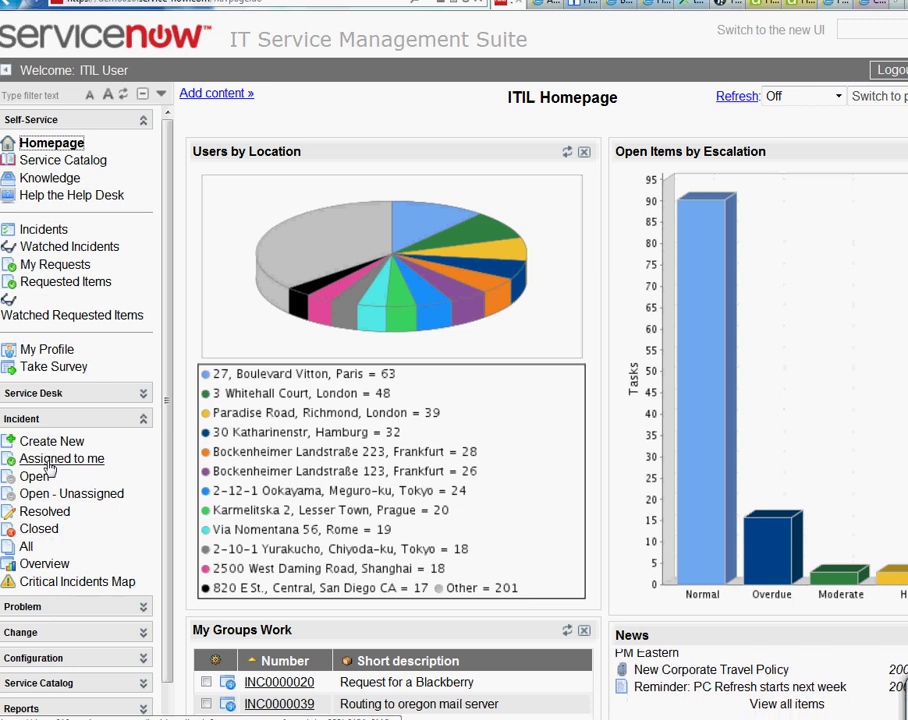
left_click(49, 462)
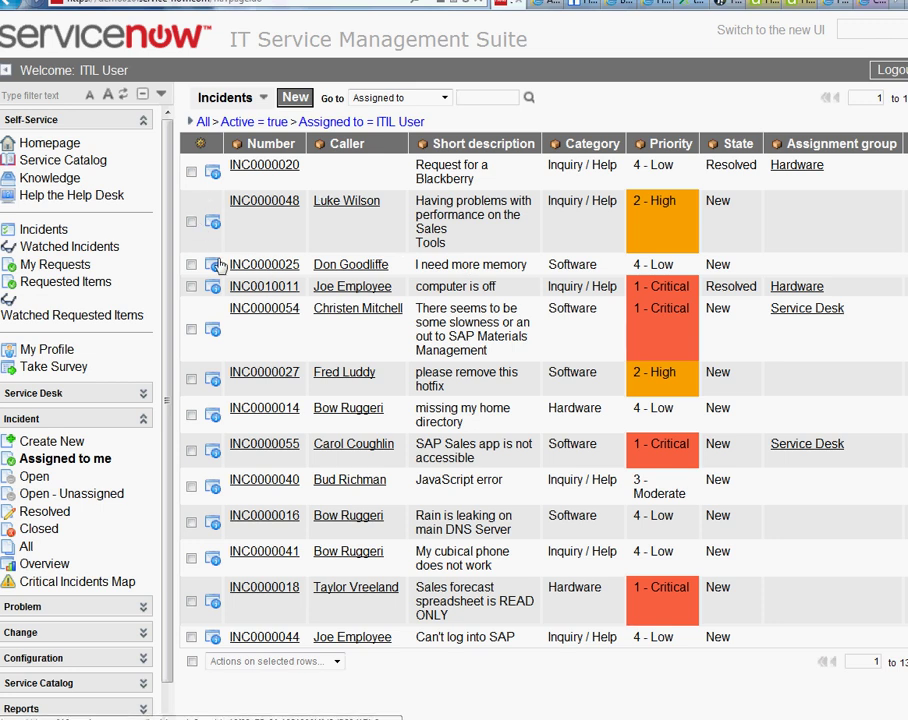
left_click_drag(510, 292, 256, 287)
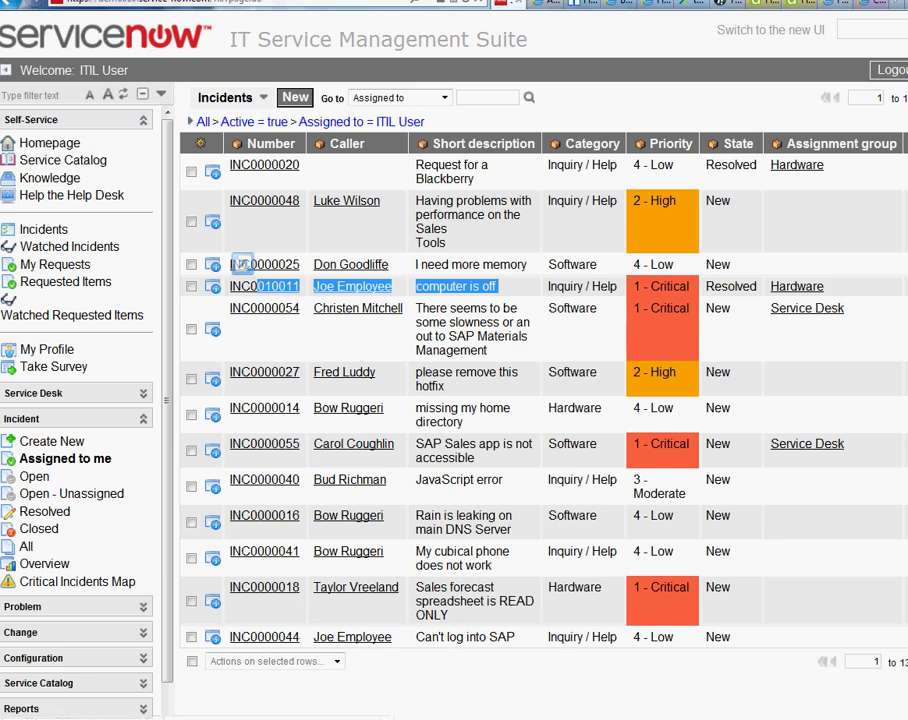
left_click_drag(861, 287, 186, 288)
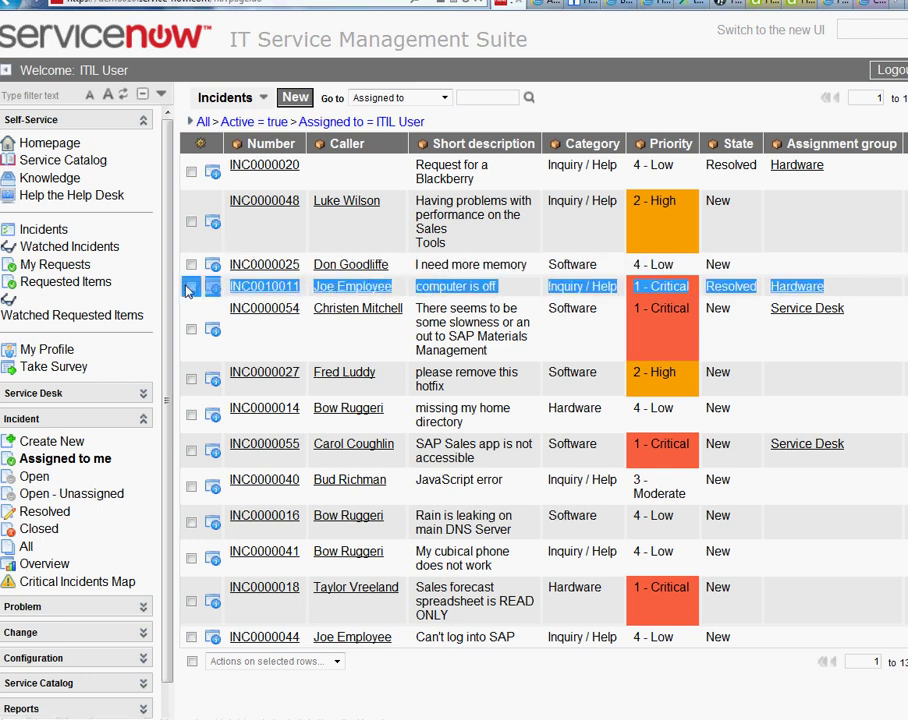
Clear the row highlight and set the list's search field to Number.
left_click(237, 292)
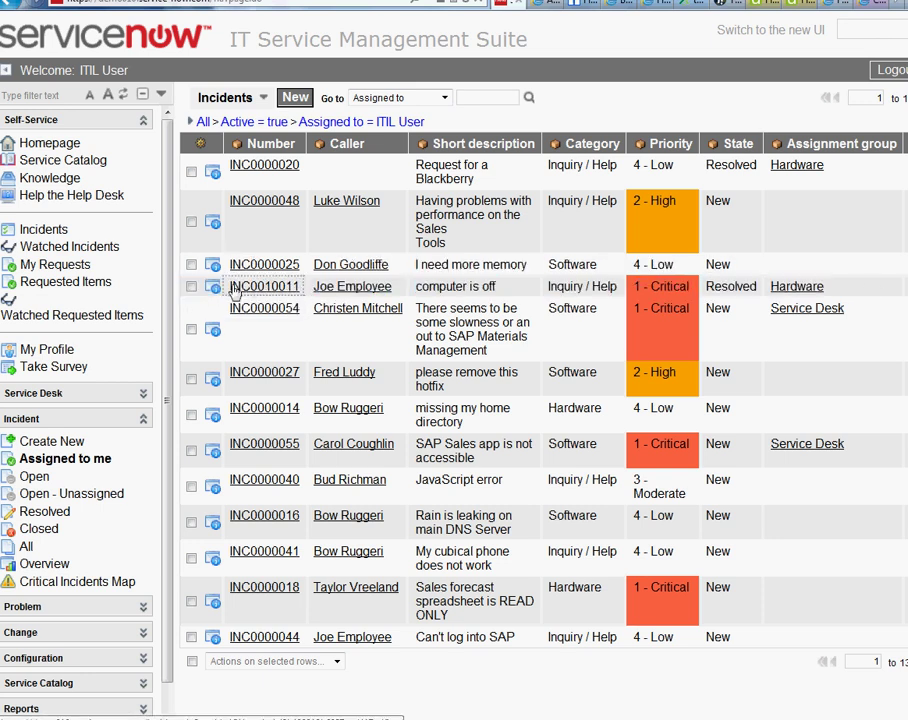
left_click_drag(233, 292, 298, 294)
right_click(298, 294)
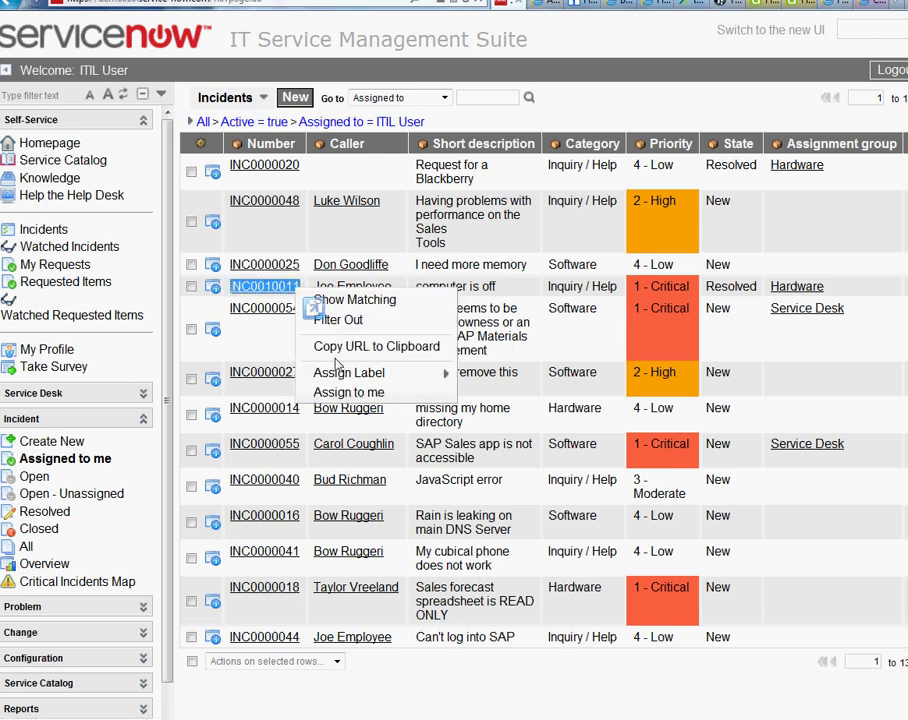
right_click(458, 97)
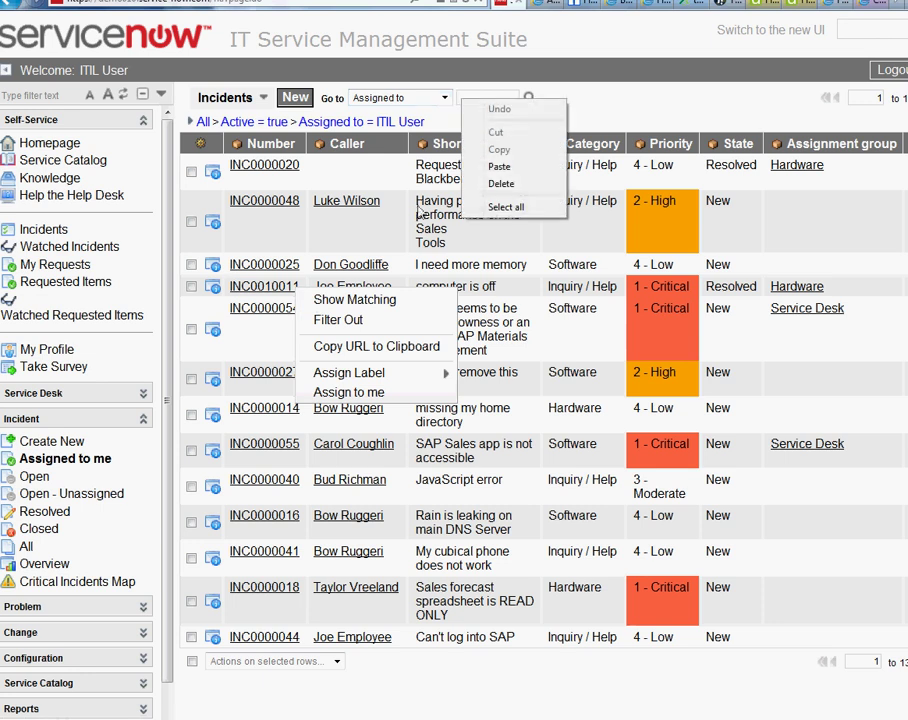
left_click(445, 98)
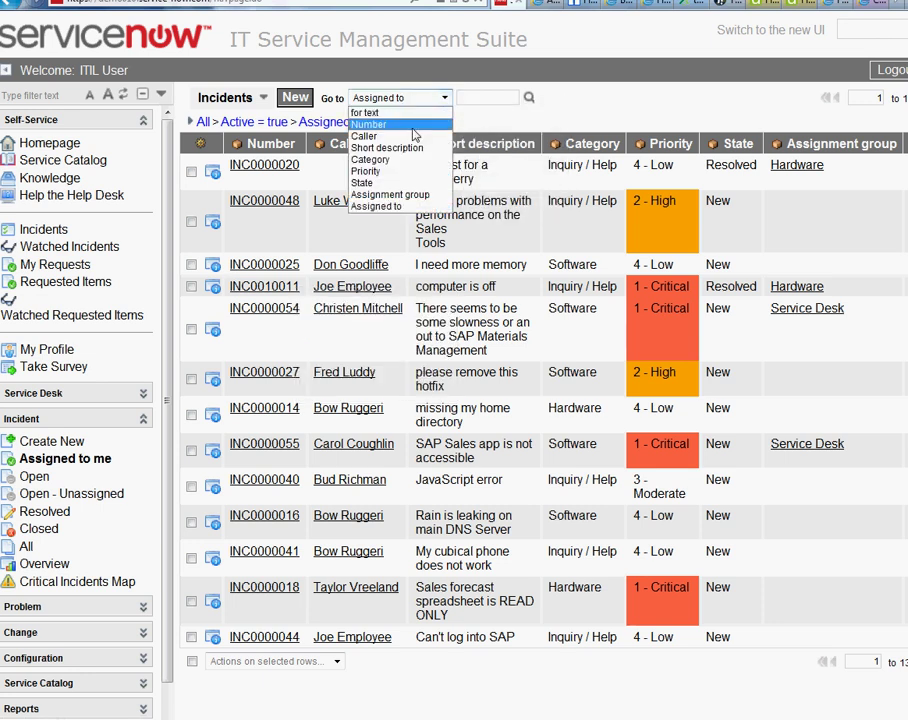
left_click(411, 125)
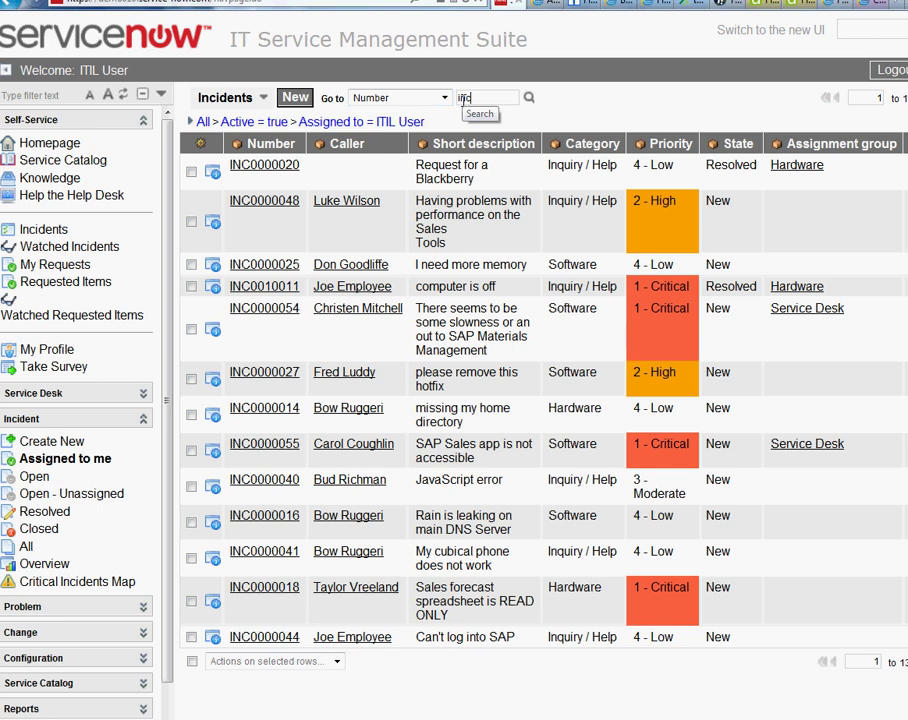
Search the assigned incidents for number inc0010011.
left_click(462, 98)
type("inc001001")
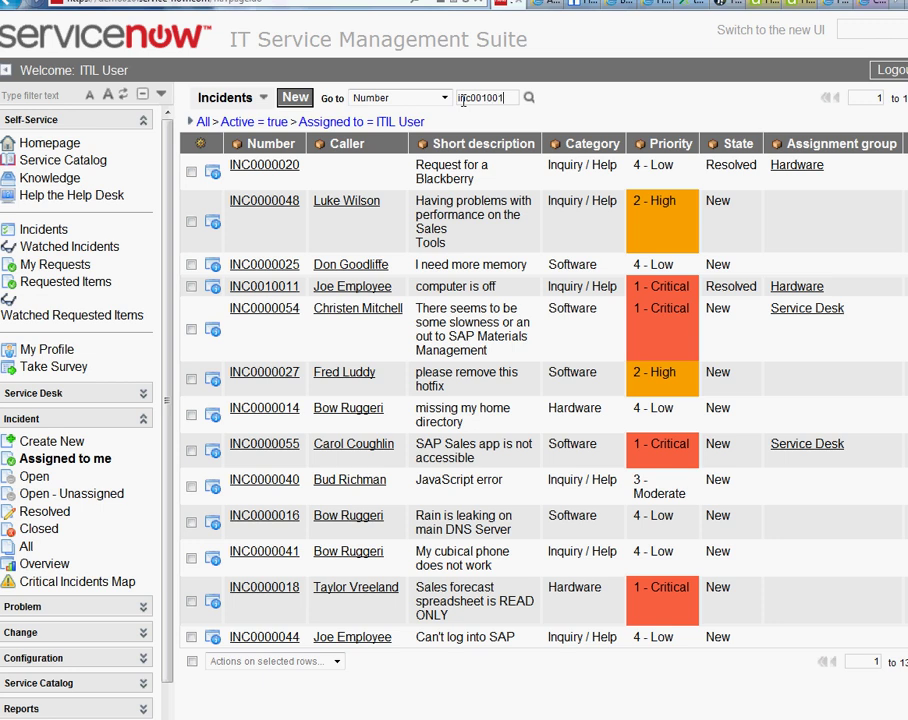
key("ctrl+a")
key("BackSpace")
type("inc0010011")
key("Return")
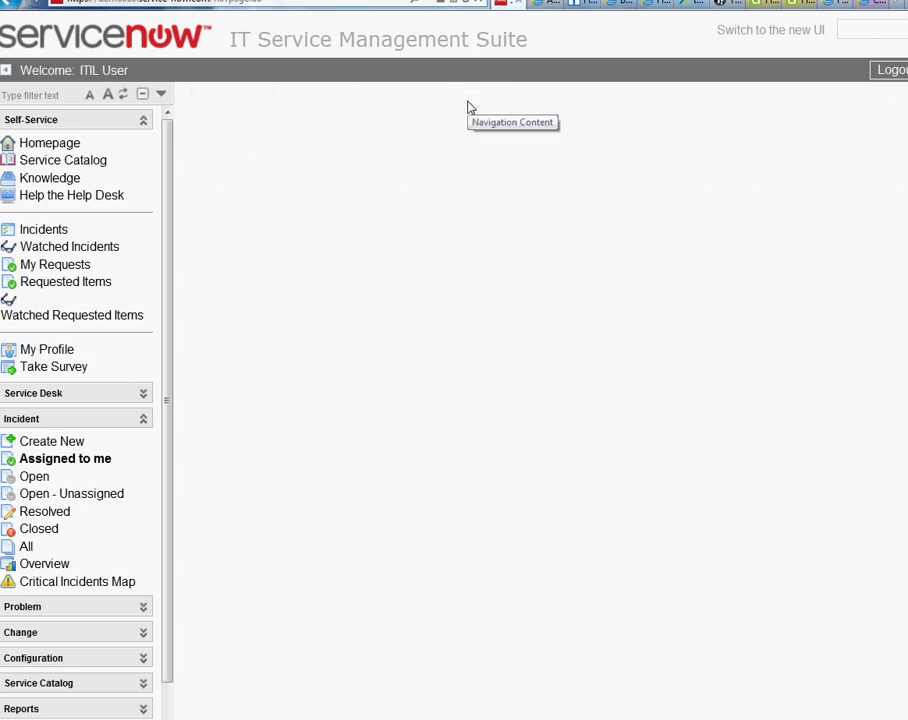
left_click(468, 100)
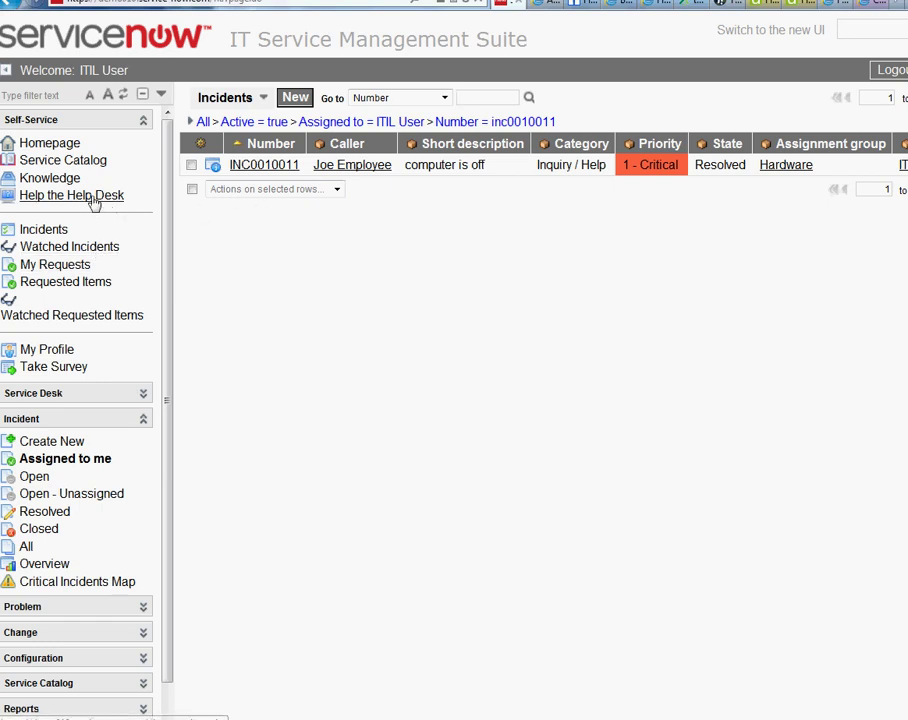
Open Knowledge, collapse Incident and expand BSM Map, Reports, Service Catalog and Configuration sections.
left_click(50, 178)
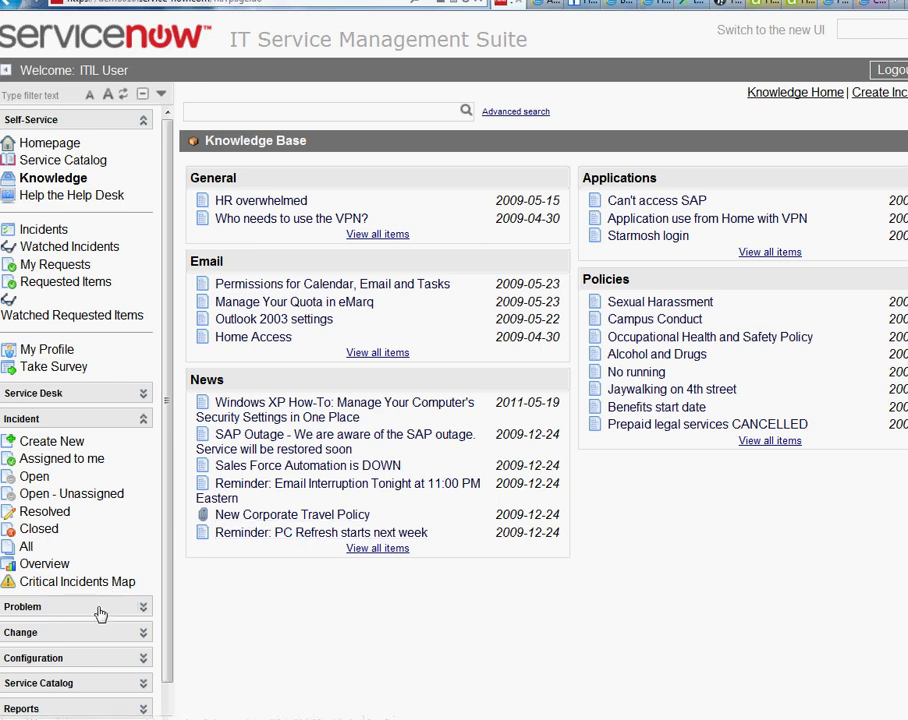
scroll(91, 436, "down", 1)
left_click(112, 378)
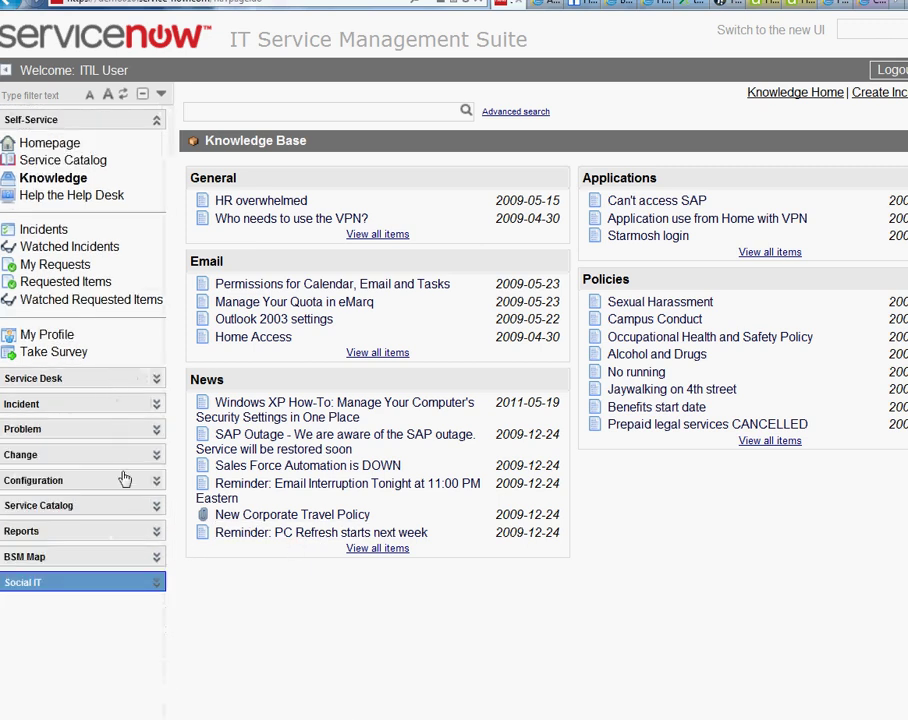
left_click(58, 560)
left_click(70, 533)
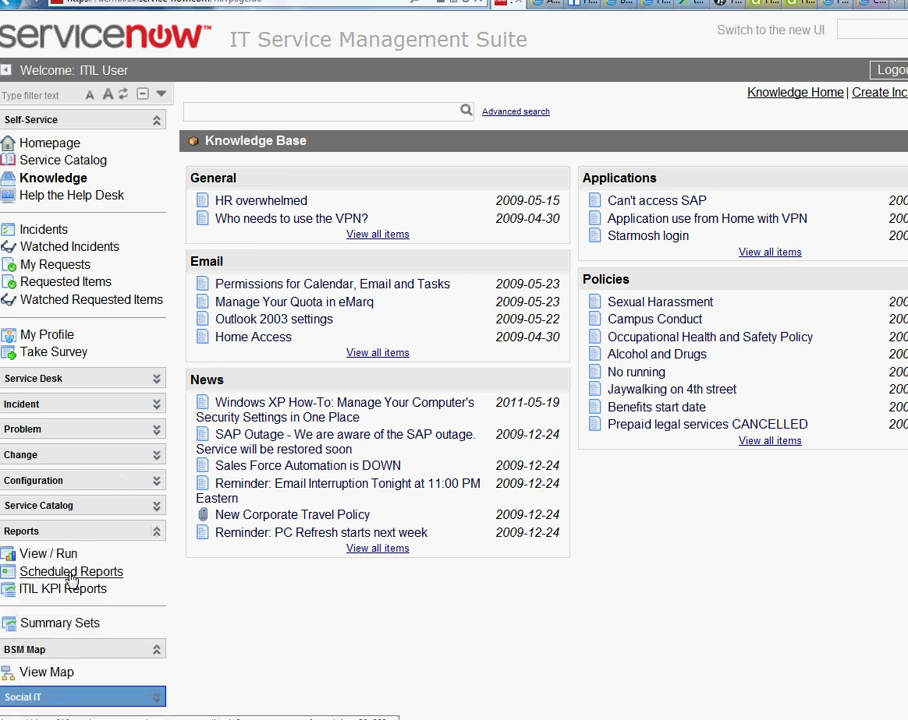
left_click(95, 507)
left_click(90, 494)
Open Self-Service > Service Catalog from the left navigator.
scroll(112, 562, "down", 1)
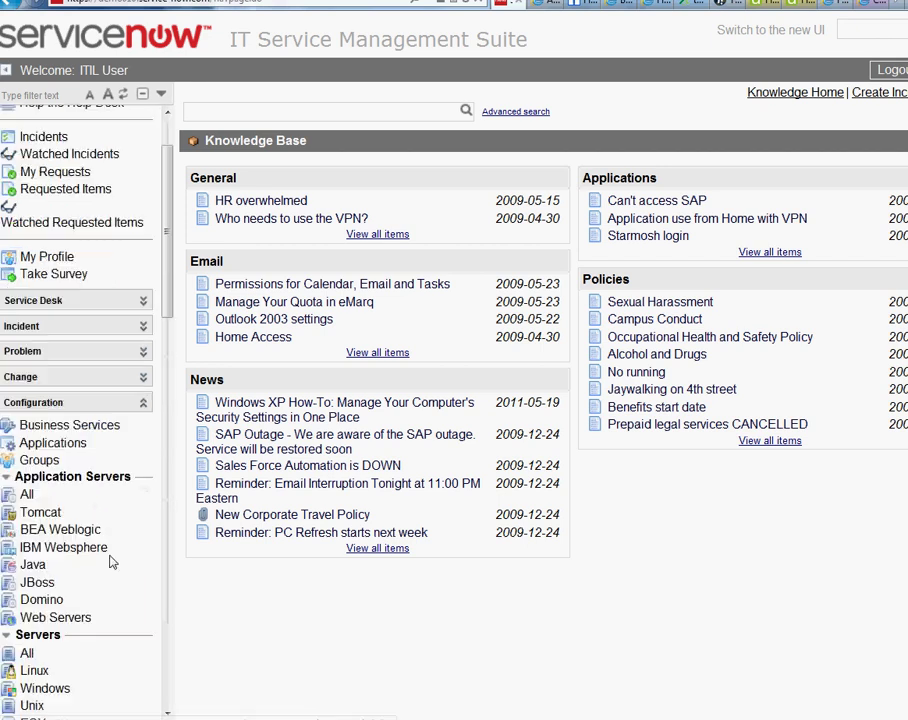
scroll(112, 562, "down", 10)
scroll(112, 555, "up", 3)
scroll(112, 555, "up", 10)
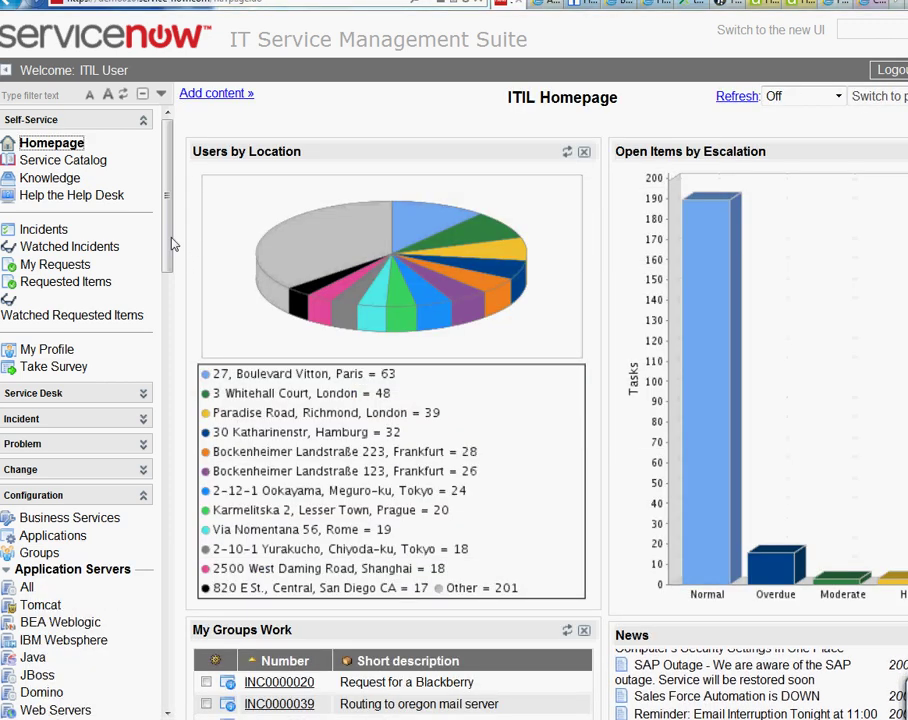
left_click(70, 160)
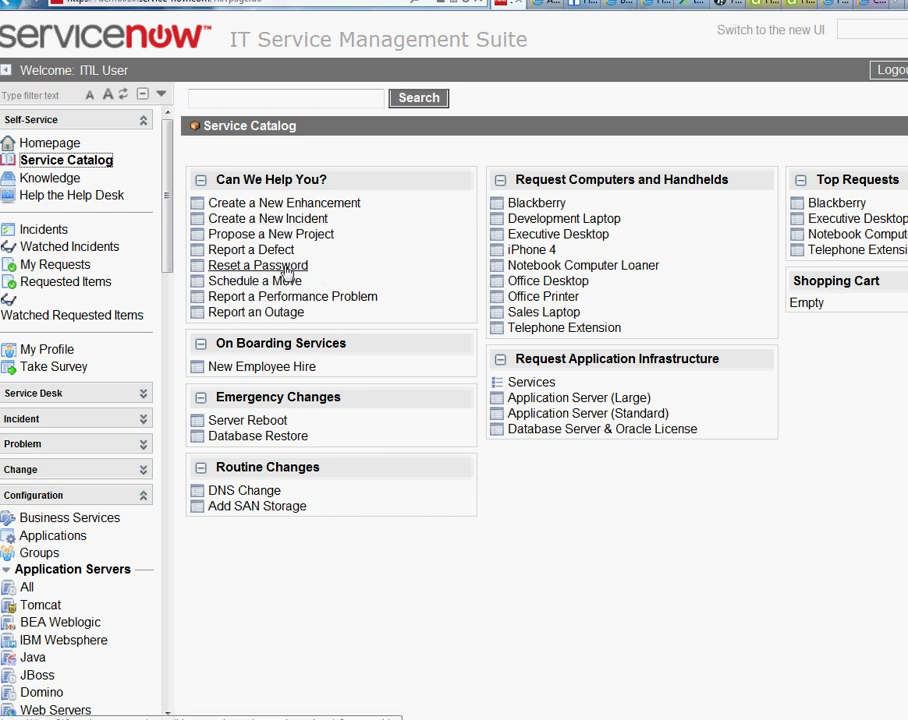
Submit a Reset a Password request for PeopleSoft HRMS by email with note 'dfsfsddf'.
left_click(252, 265)
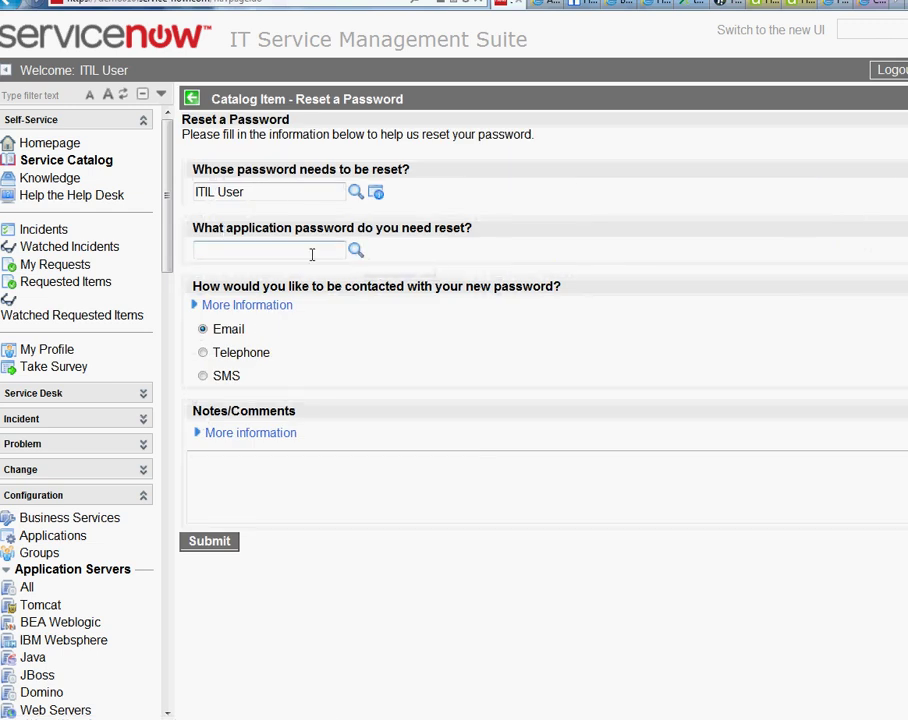
left_click(356, 249)
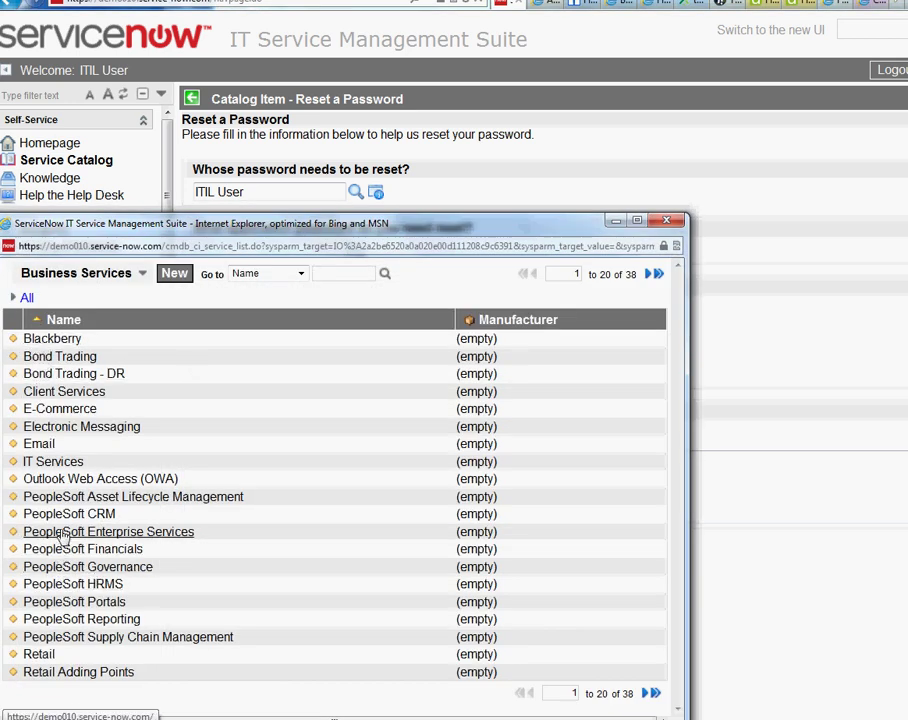
left_click(74, 584)
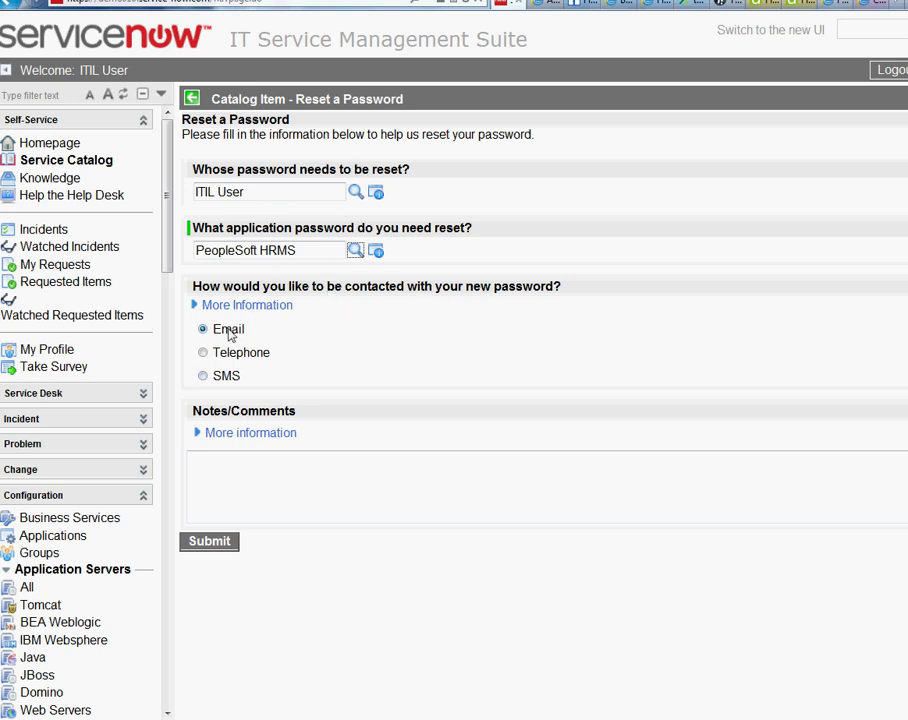
left_click(212, 489)
type("dfsfsddf")
left_click(209, 541)
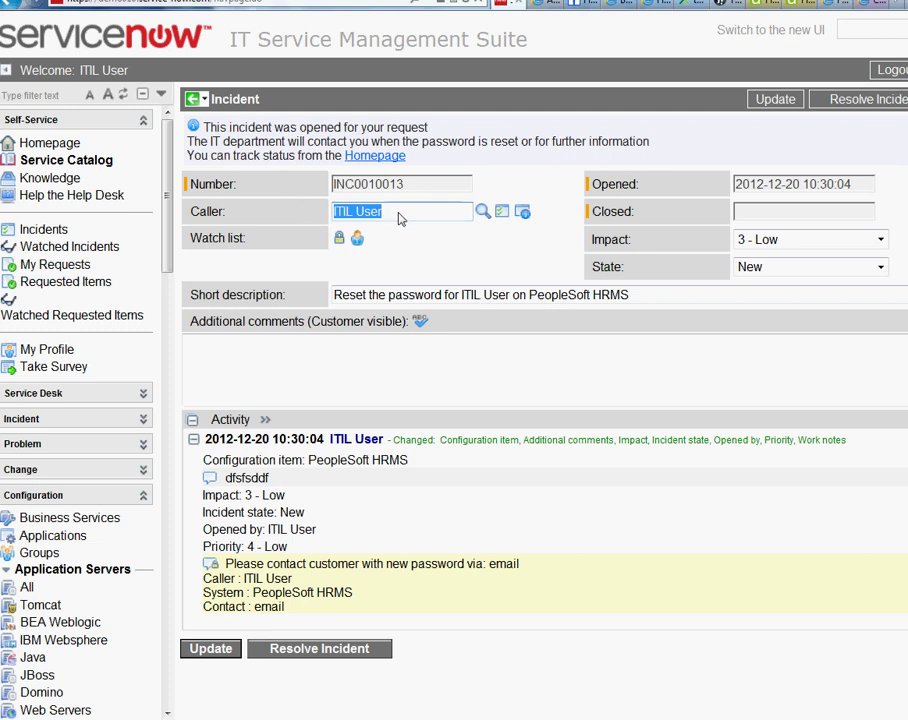
Add the comment 'ghhjgjg' to the password reset incident and update it.
left_click(365, 361)
type("ghhjgjg")
left_click(228, 655)
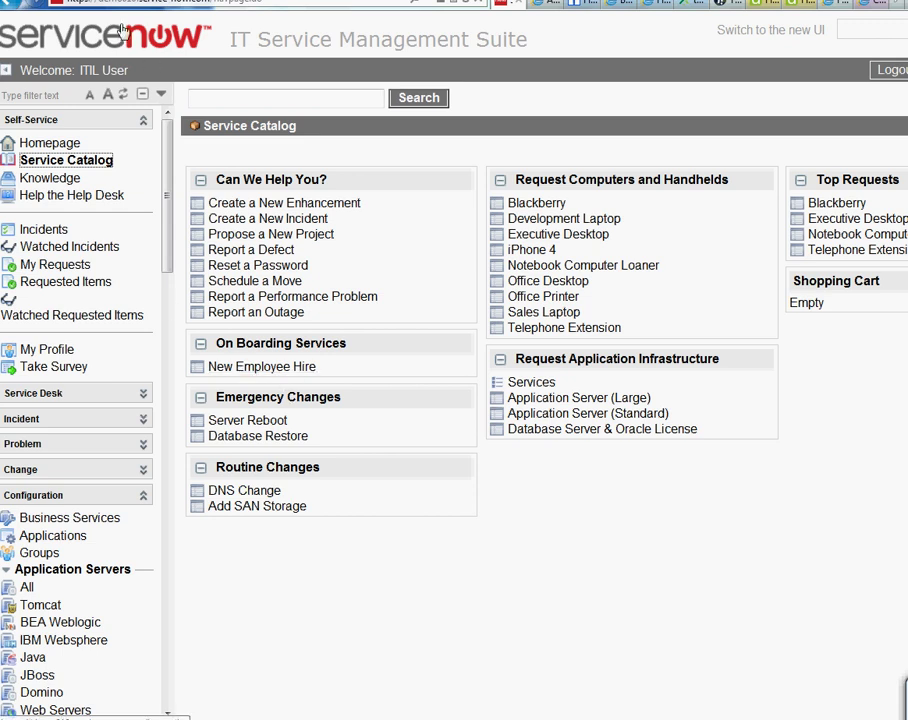
Start a New Employee Hire order with title Director and department IT.
left_click(233, 367)
type("saasfda")
left_click(275, 366)
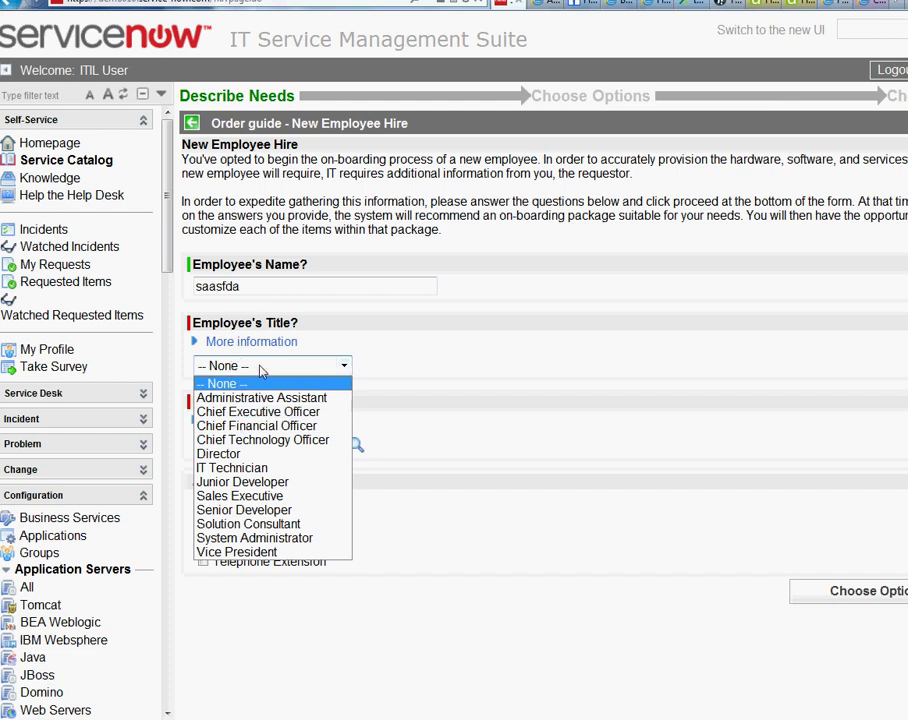
left_click(251, 455)
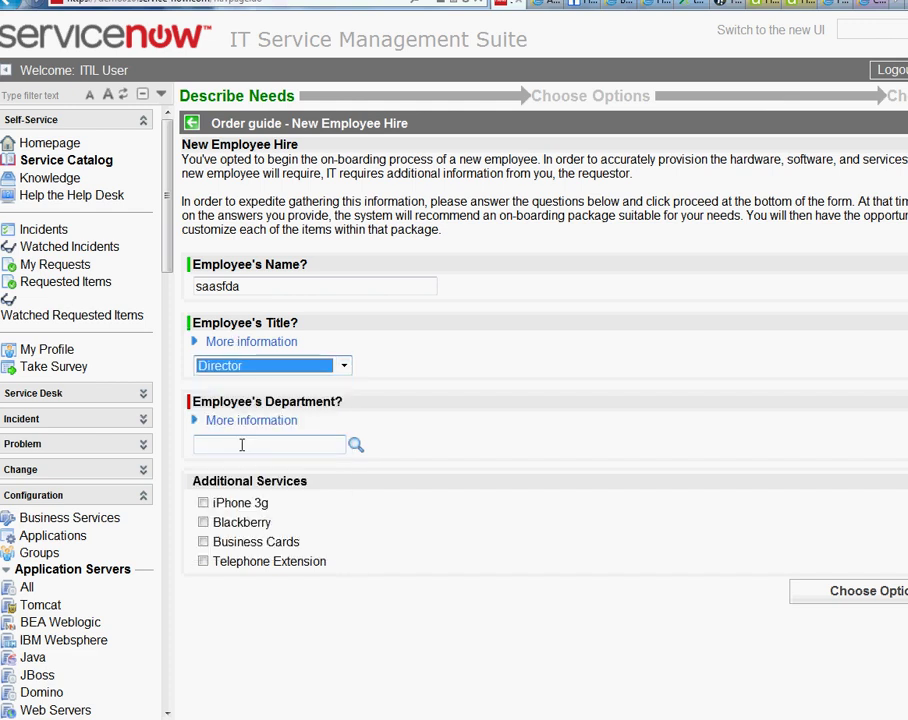
left_click(241, 445)
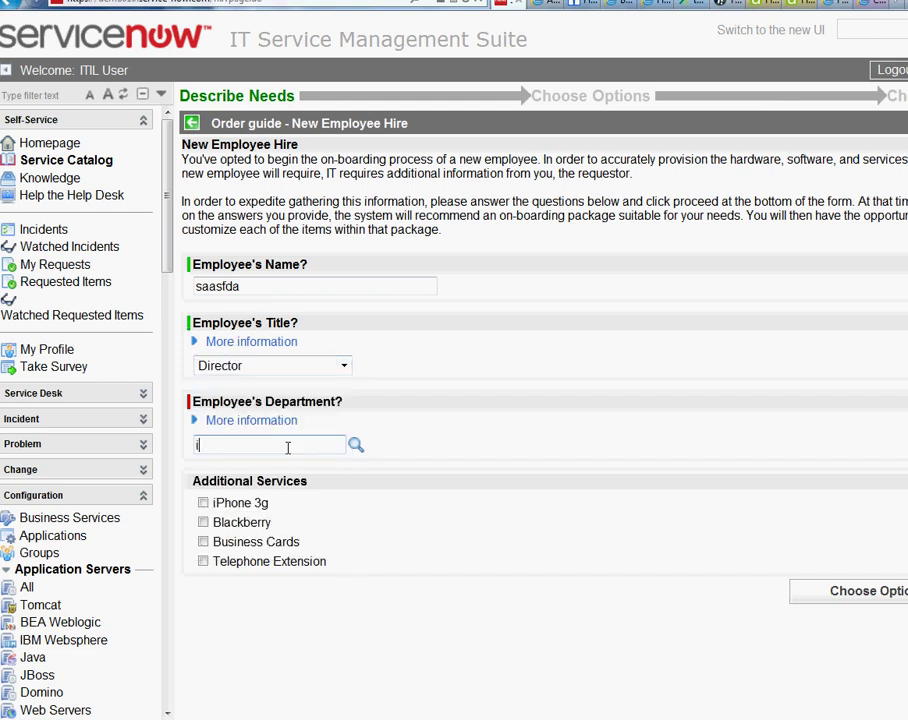
left_click(356, 445)
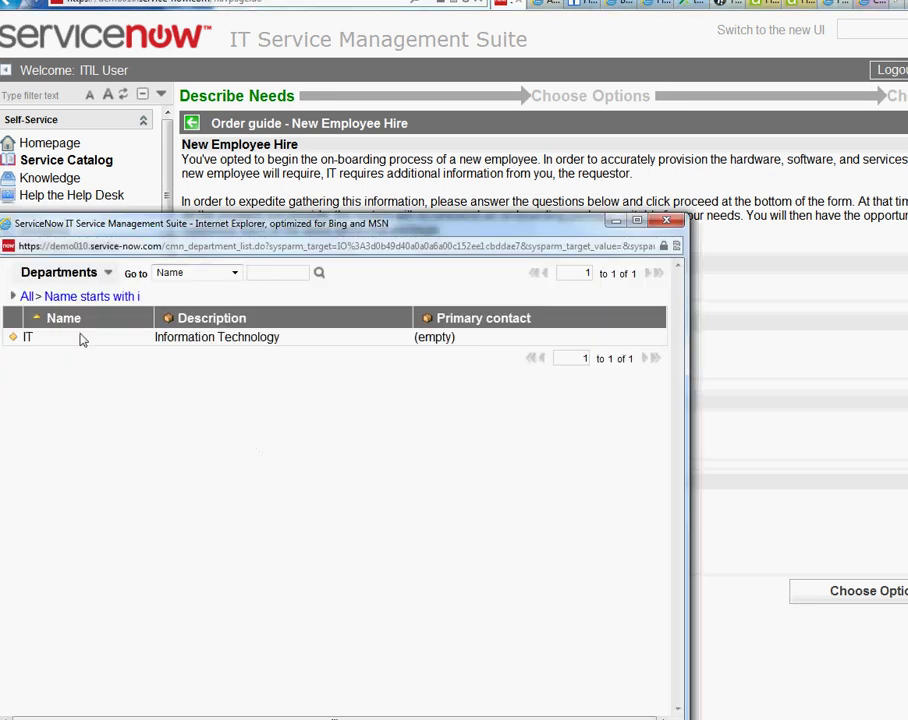
left_click(29, 337)
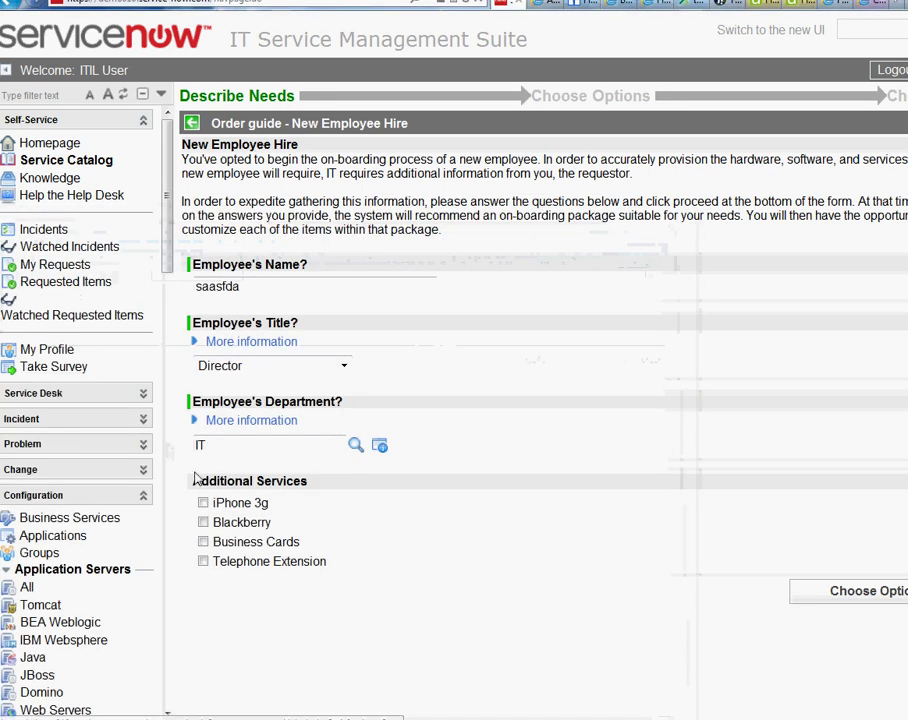
Add a Blackberry, accept the hardware options, and proceed to checkout.
left_click(204, 523)
left_click(835, 594)
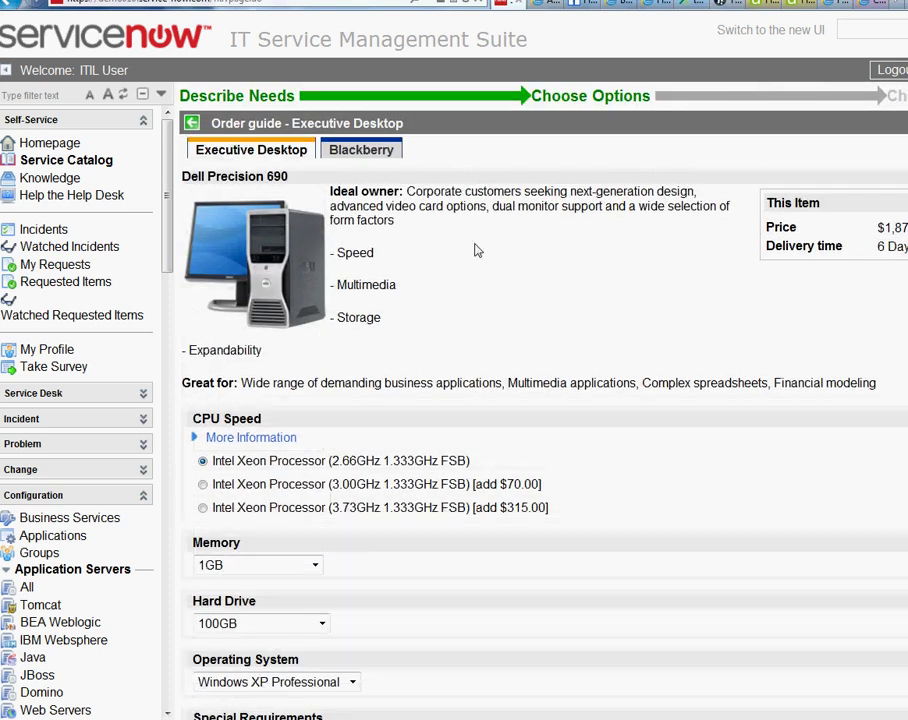
scroll(490, 177, "down", 2)
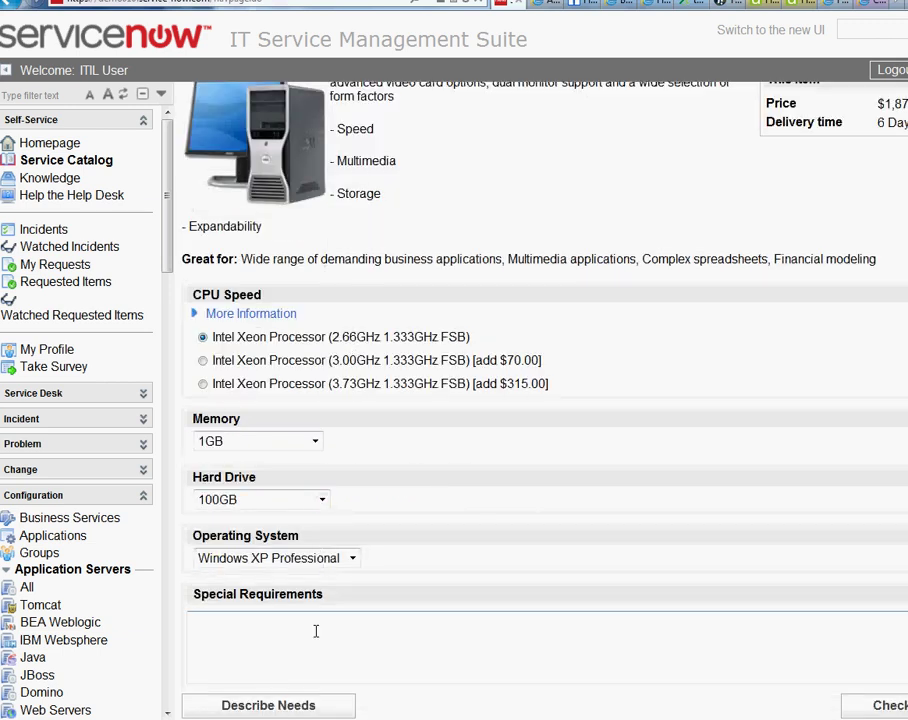
left_click(857, 708)
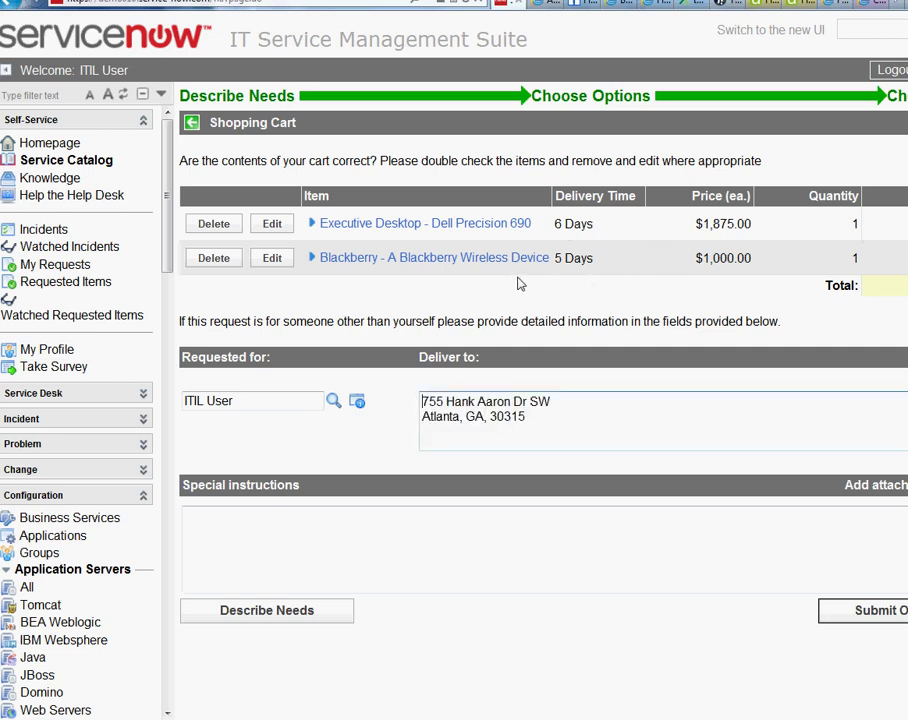
Submit the Dell Precision 690 and Blackberry order, note the new request number, and return to the Homepage.
left_click(865, 612)
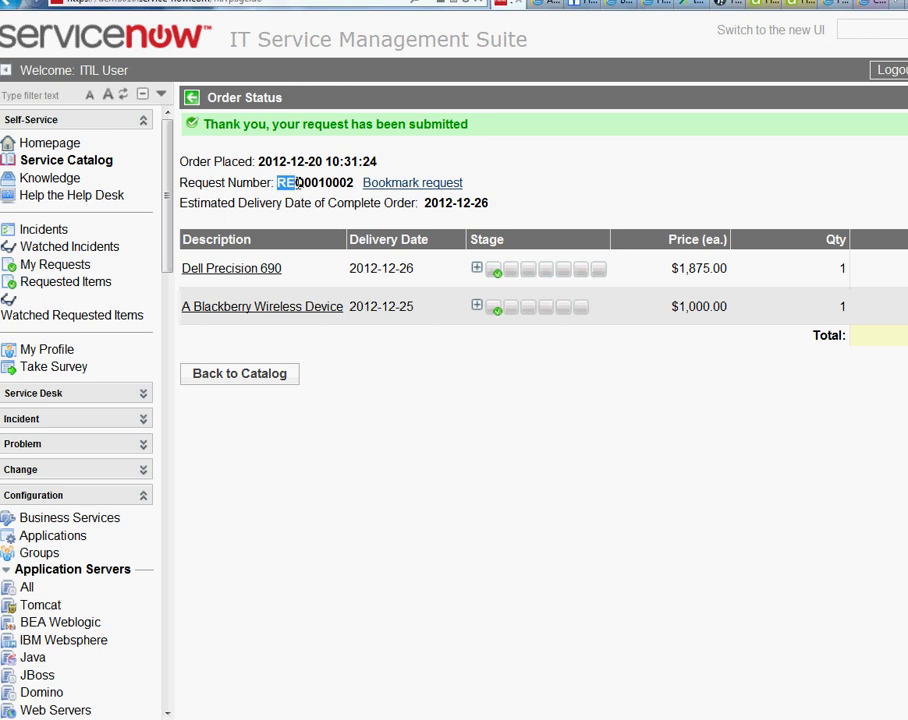
left_click_drag(298, 185, 356, 184)
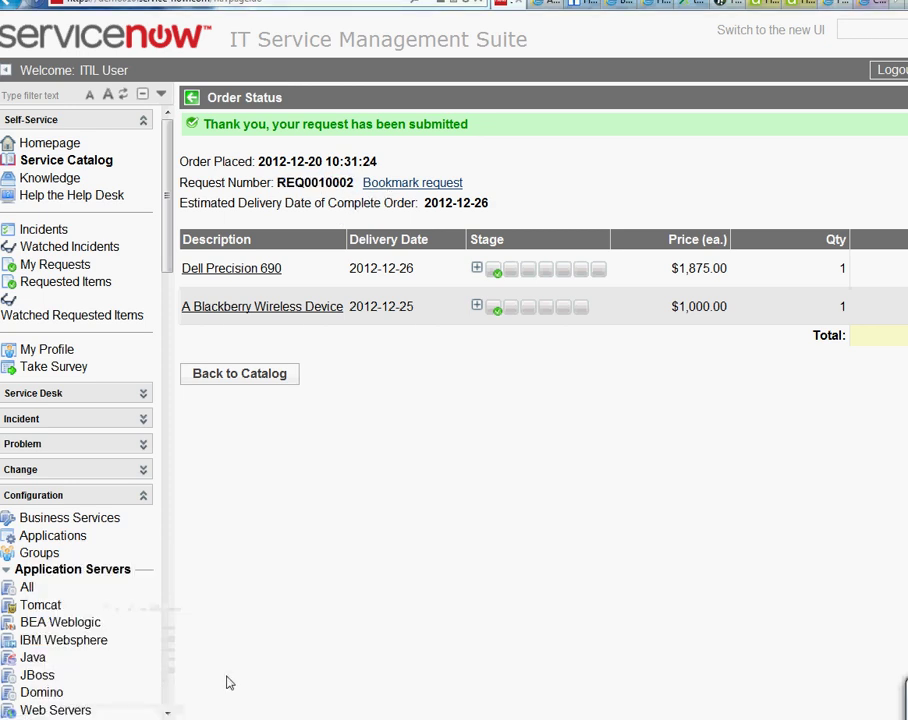
left_click(576, 675)
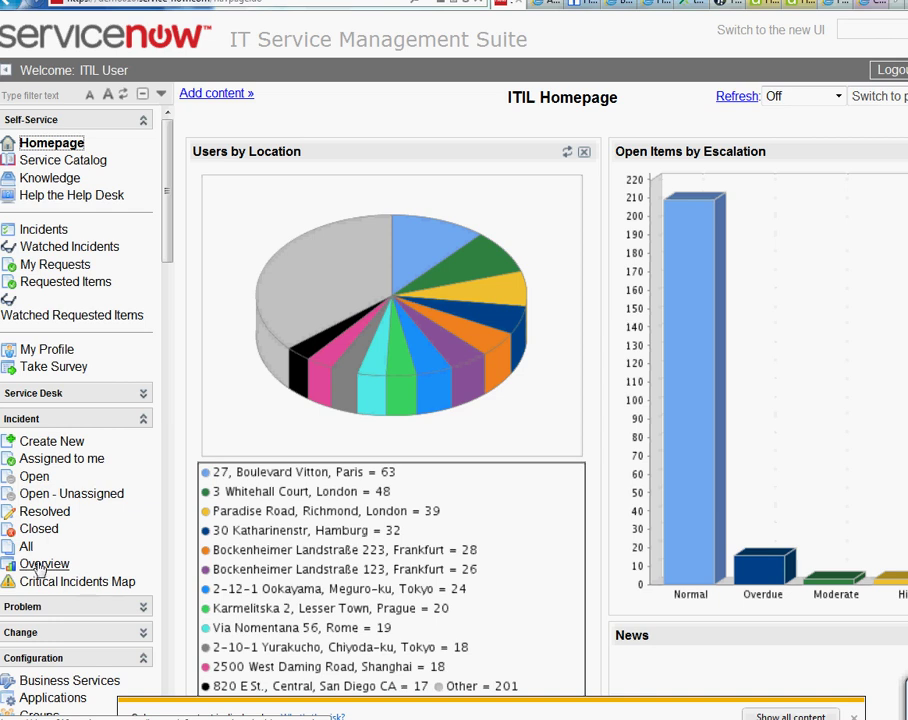
From Incident Overview, list the 12 active 1 - Critical incidents.
left_click(40, 565)
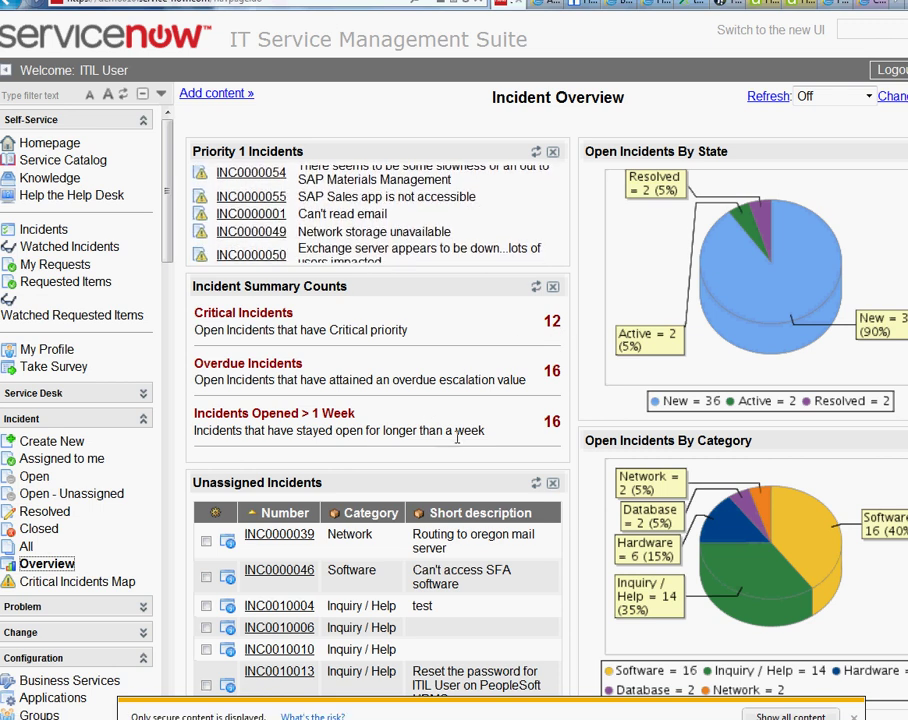
left_click(551, 324)
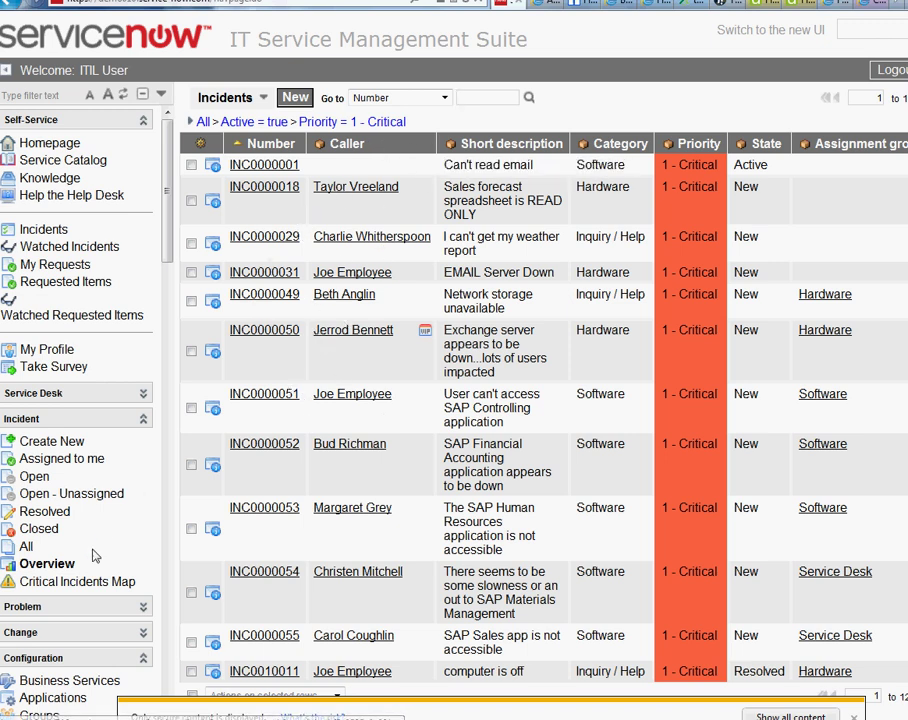
left_click(52, 566)
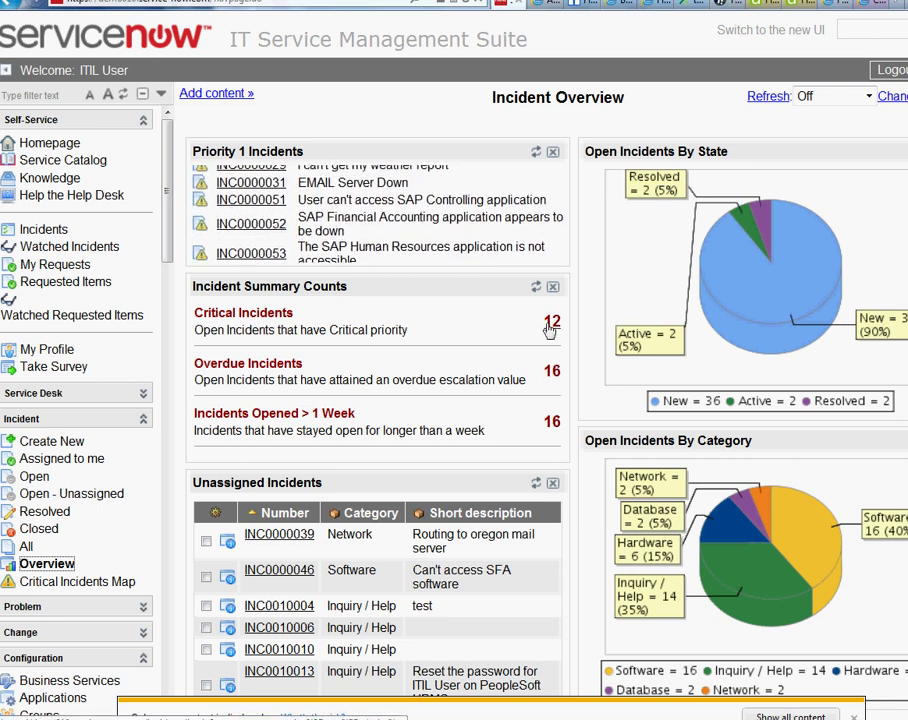
left_click(550, 324)
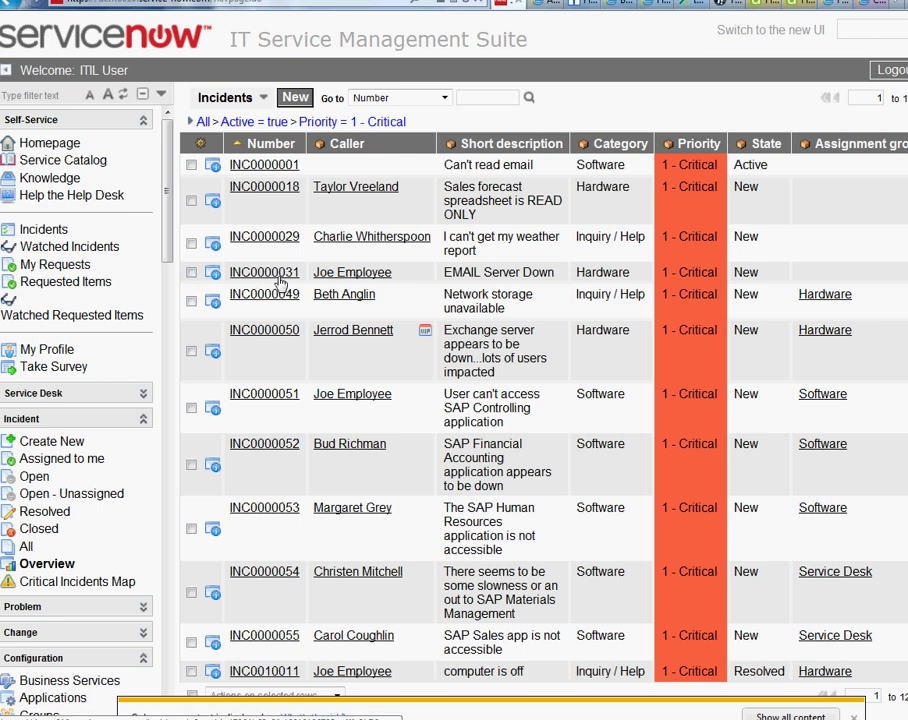
left_click(260, 275)
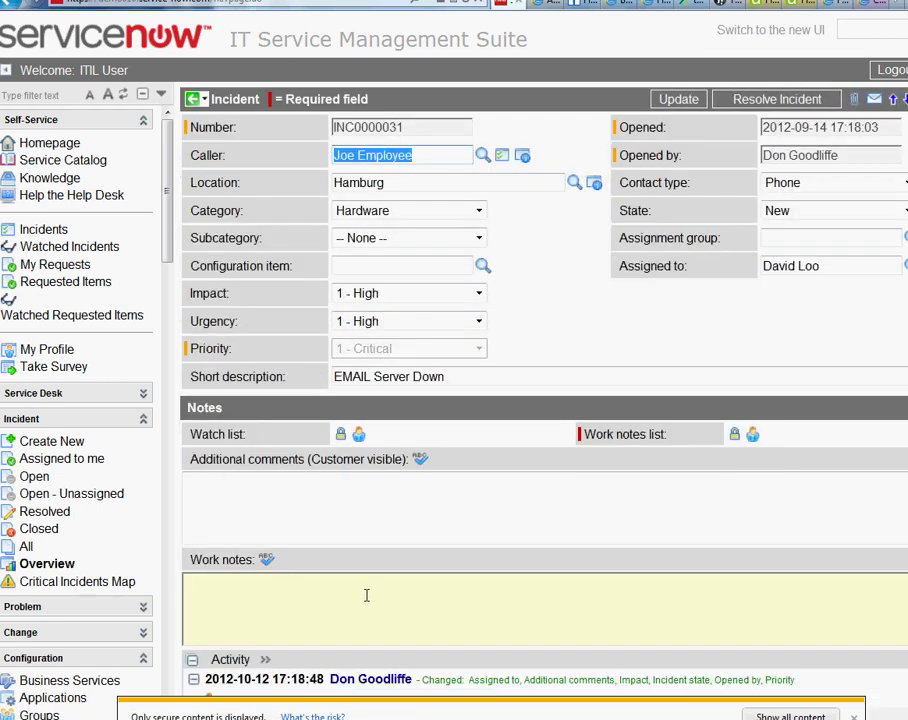
On INC0000031 (EMAIL Server Down), clear the partly typed Assignment group, then open My Profile.
scroll(368, 592, "down", 3)
scroll(368, 592, "down", 4)
scroll(367, 598, "up", 7)
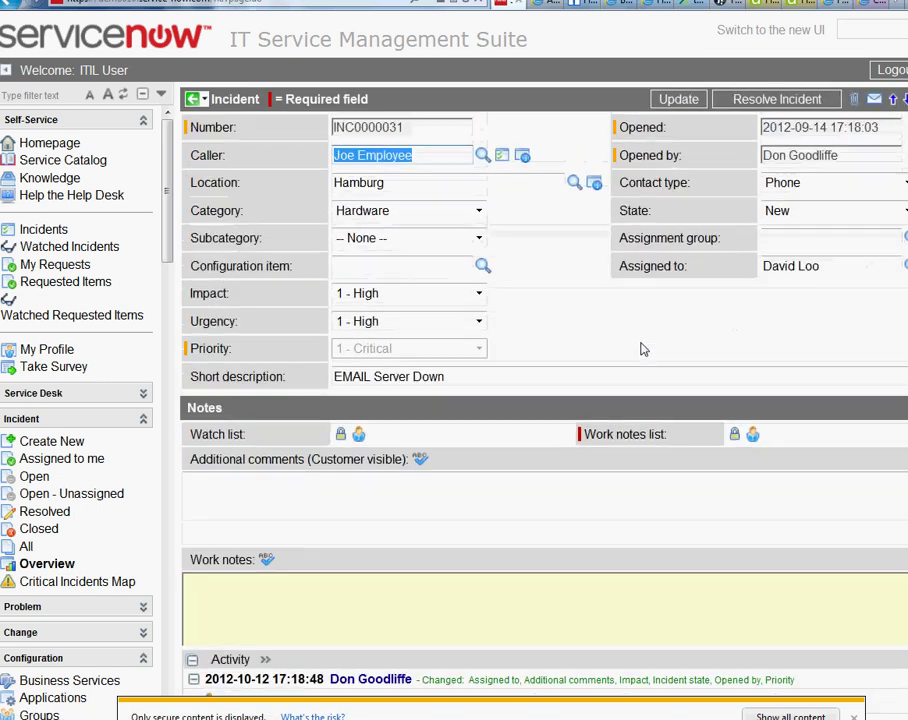
left_click(796, 242)
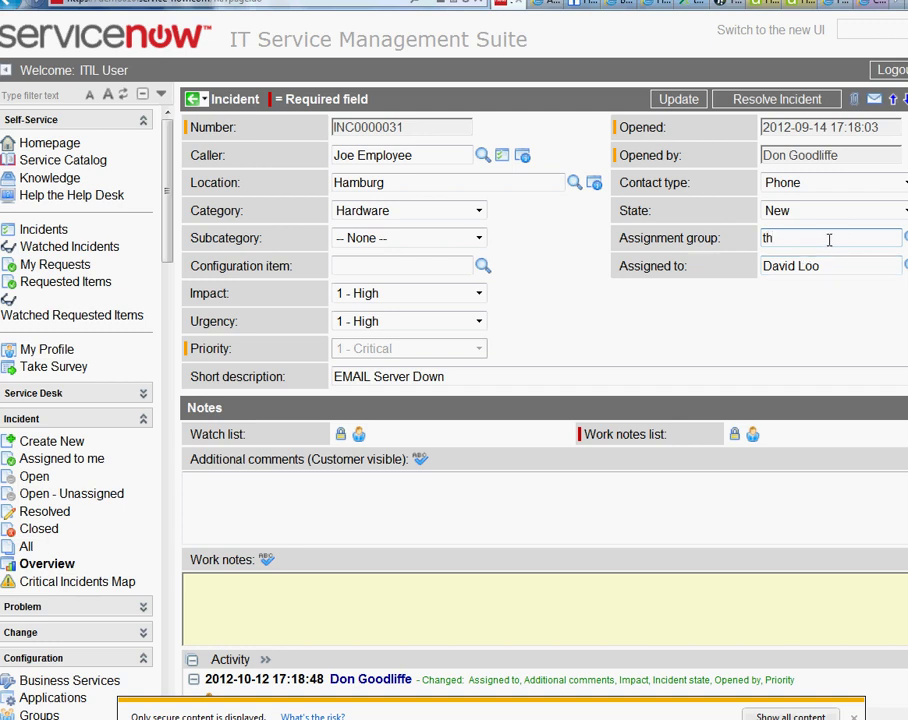
left_click_drag(785, 238, 660, 236)
key("BackSpace")
mouse_move(169, 255)
left_mouse_down()
mouse_move(170, 350)
mouse_move(174, 250)
left_mouse_up()
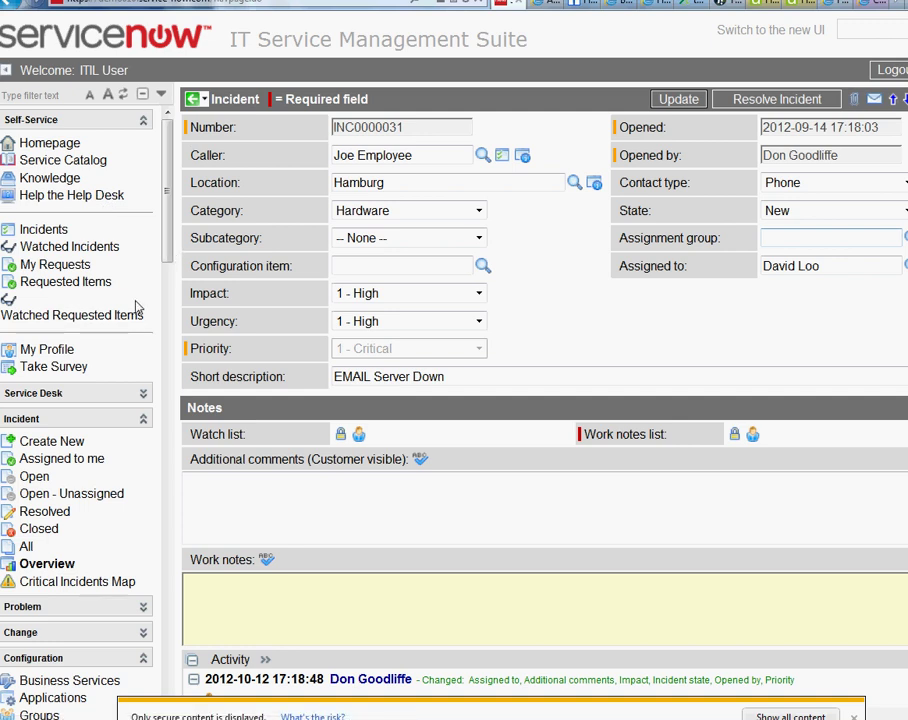
left_click(52, 349)
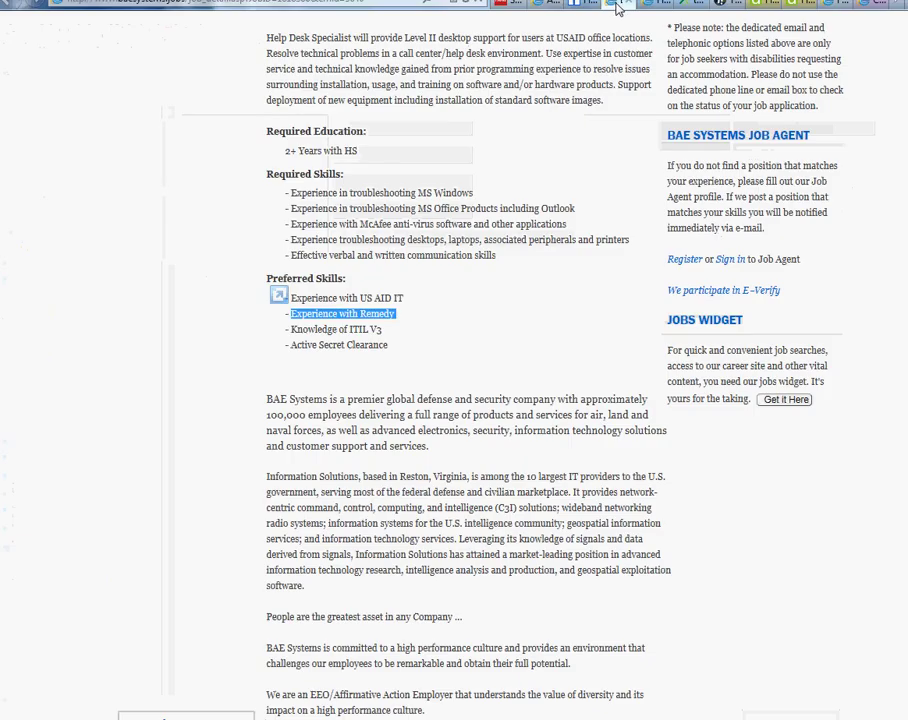
Switch to the BAE Systems Help Desk Specialist job posting and scroll through it.
left_click(647, 8)
left_click(652, 6)
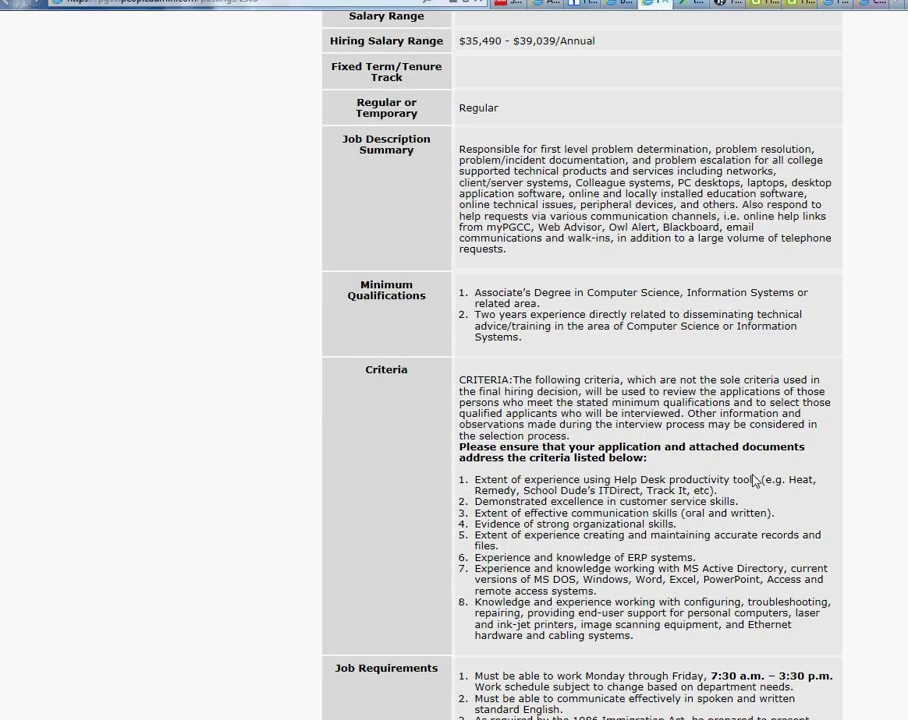
scroll(754, 476, "up", 1)
scroll(754, 476, "down", 1)
scroll(754, 476, "up", 1)
scroll(580, 400, "up", 4)
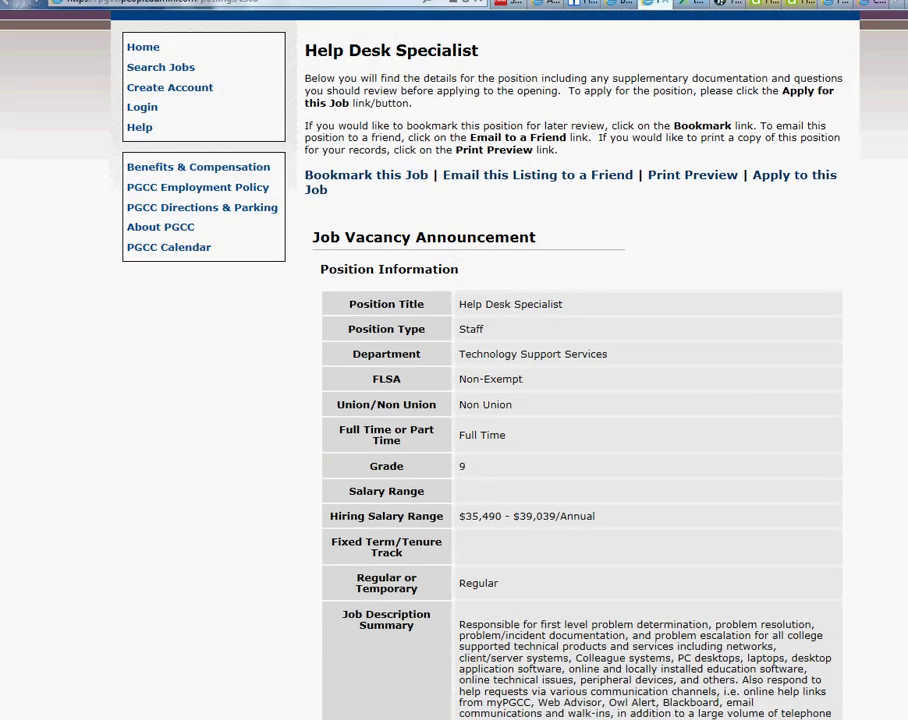
scroll(580, 400, "down", 1)
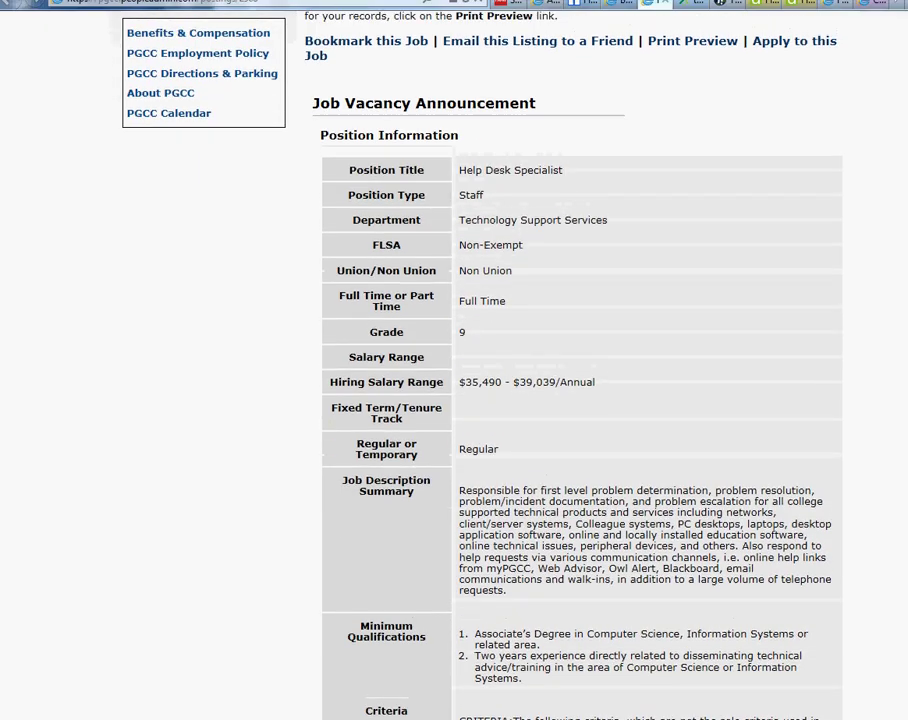
Highlight the help desk tools in the posting's criteria, then view the CamStudio and Spiceworks pages.
left_click_drag(482, 382, 556, 382)
scroll(617, 435, "down", 2)
scroll(628, 440, "down", 3)
scroll(628, 440, "up", 7)
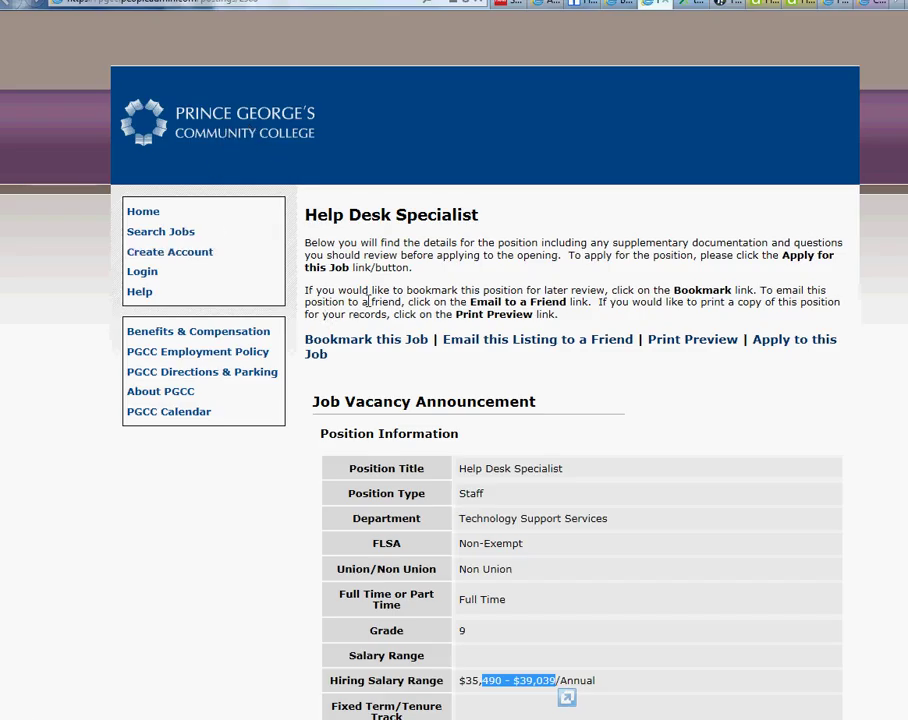
scroll(450, 404, "down", 5)
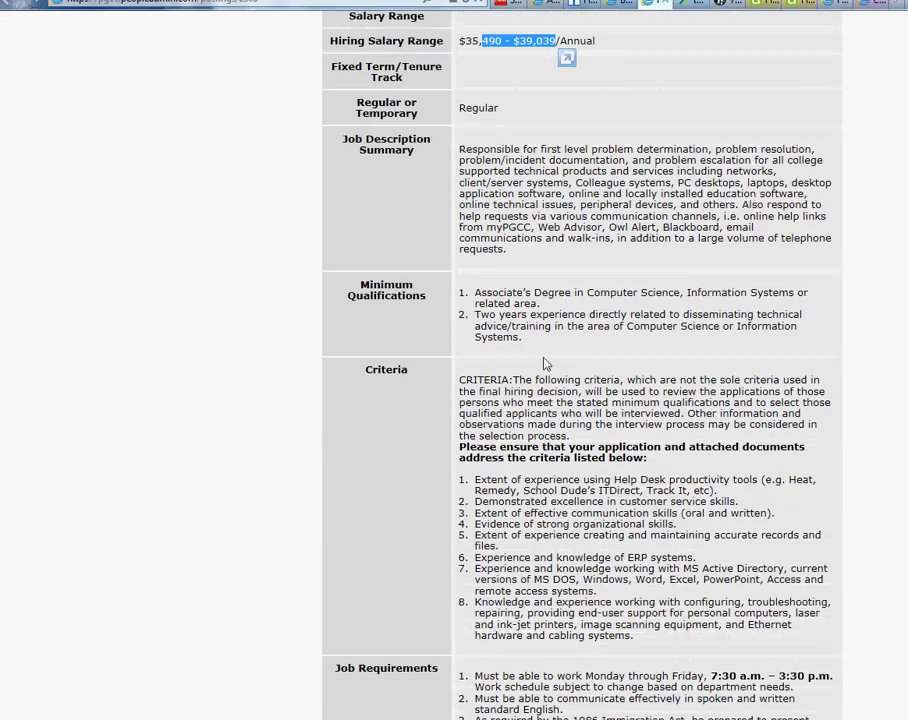
scroll(565, 288, "up", 1)
scroll(708, 420, "down", 2)
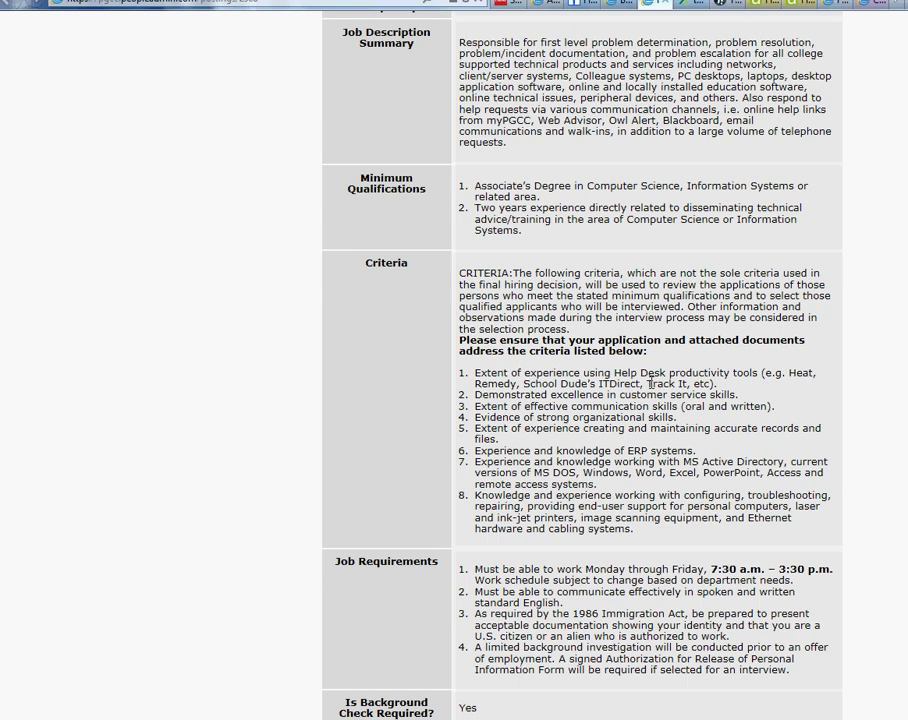
left_click_drag(651, 383, 686, 374)
left_click(860, 4)
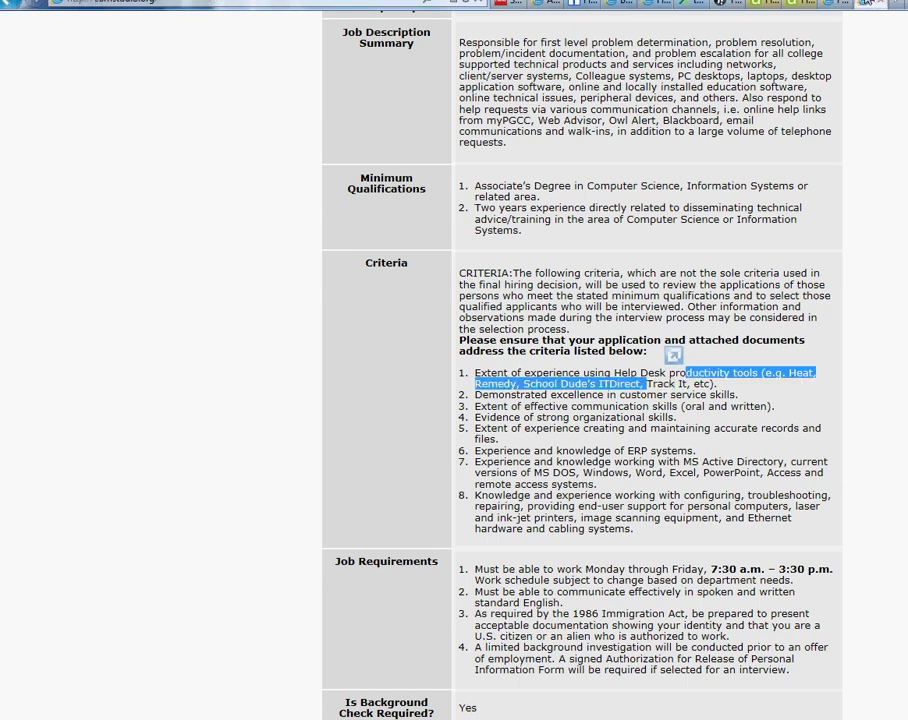
left_click(836, 4)
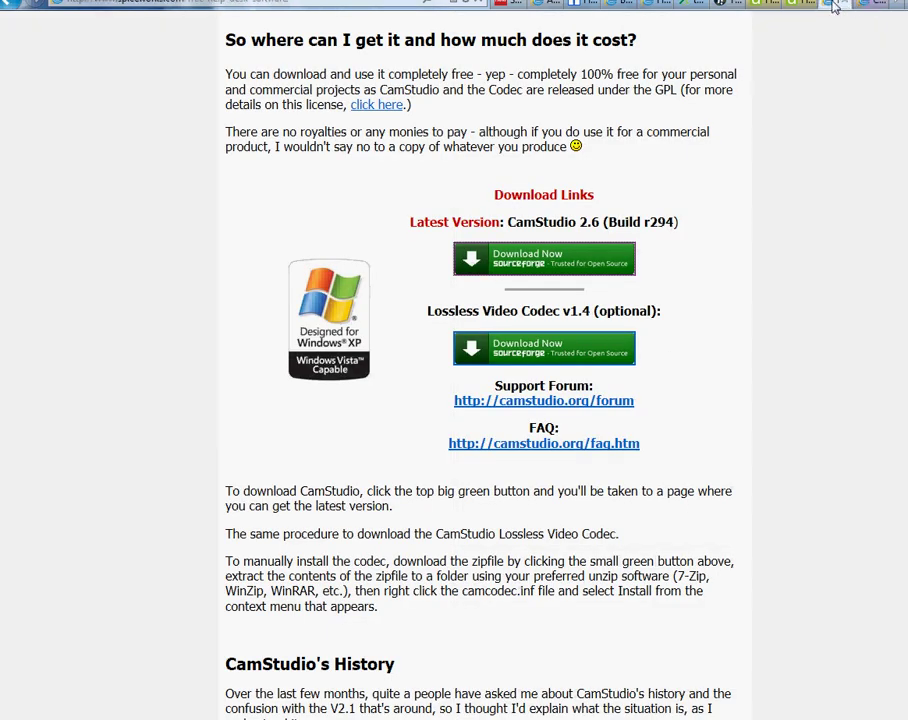